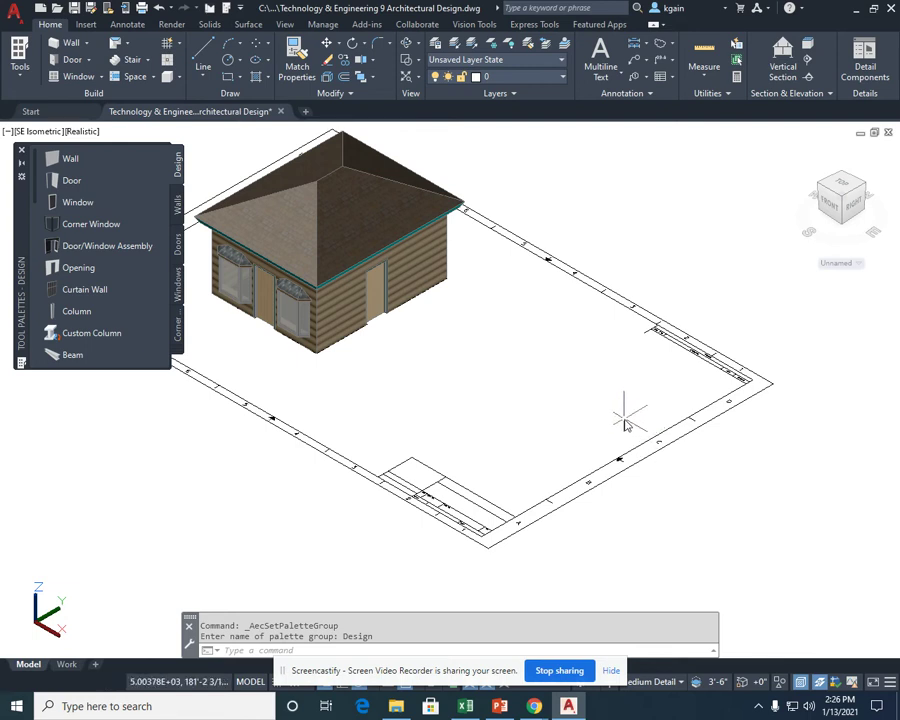
# Erase the sheet border around the house with a window selection.
pyautogui.moveTo(433, 370)
pyautogui.mouseDown(button='middle')
pyautogui.moveTo(494, 422)
pyautogui.moveTo(493, 432)
pyautogui.mouseUp(button='middle')
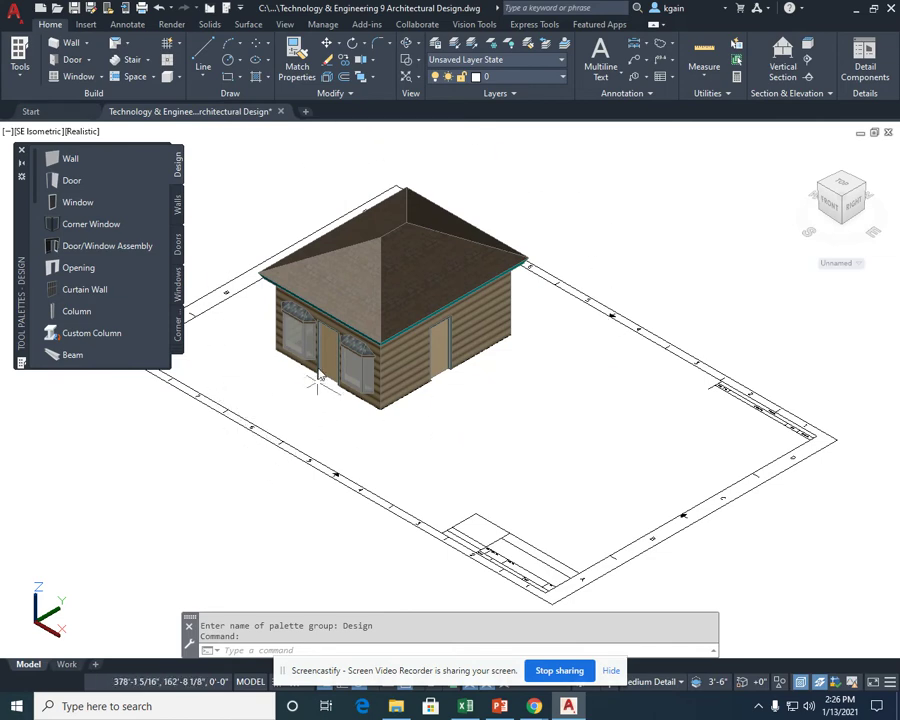
pyautogui.moveTo(490, 480); pyautogui.dragTo(508, 396, button='middle')
pyautogui.click(639, 587)
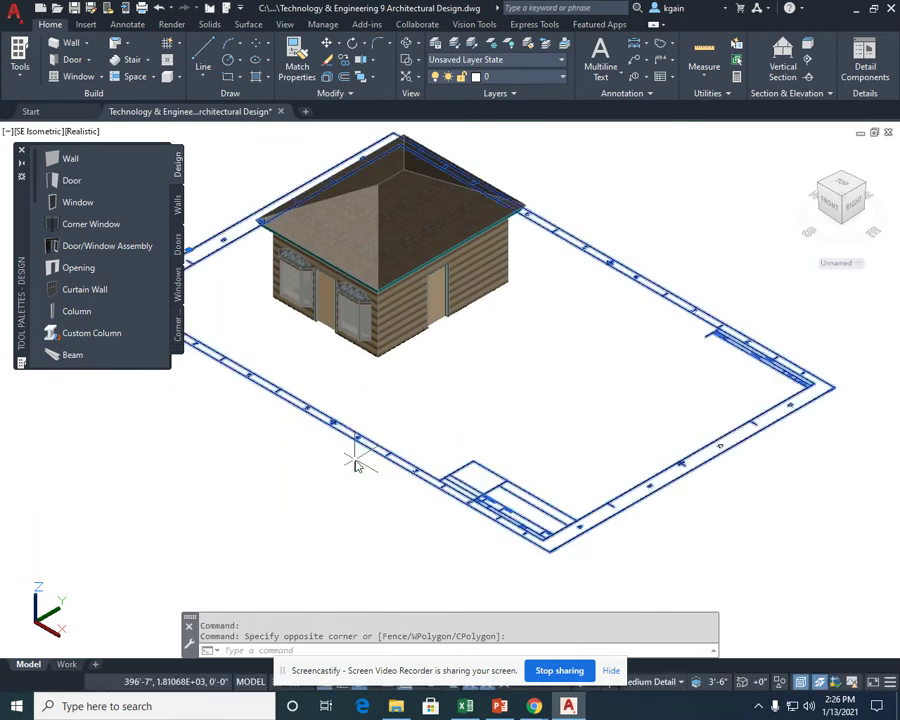
pyautogui.click(397, 497)
pyautogui.press('Delete')
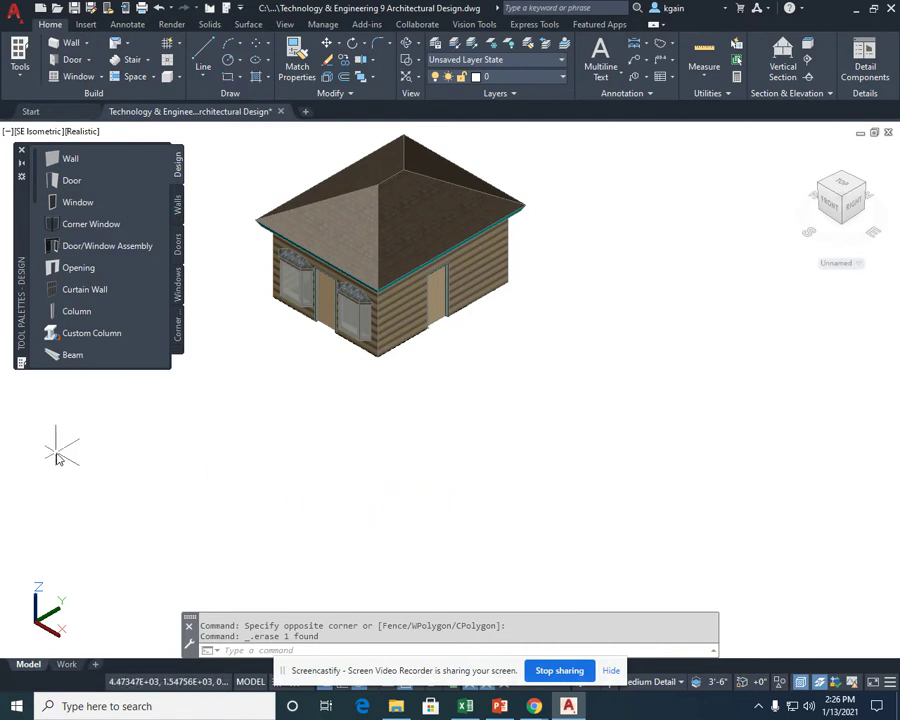
# Close the tool palettes and show the house from the Top view in 2D Wireframe.
pyautogui.click(21, 151)
pyautogui.moveTo(507, 395); pyautogui.dragTo(549, 455, button='middle')
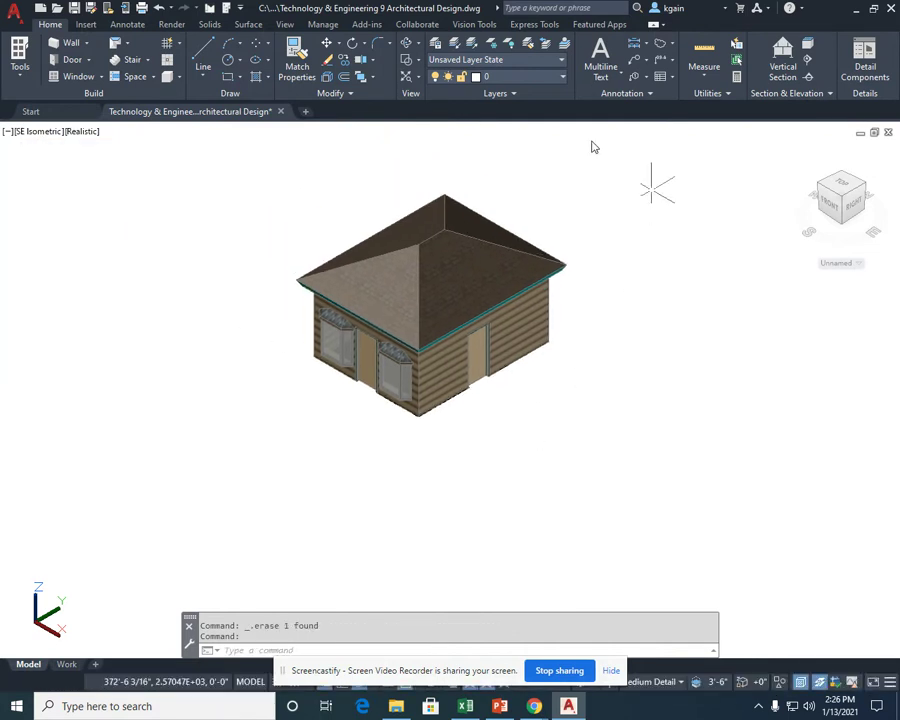
pyautogui.click(420, 43)
pyautogui.click(454, 68)
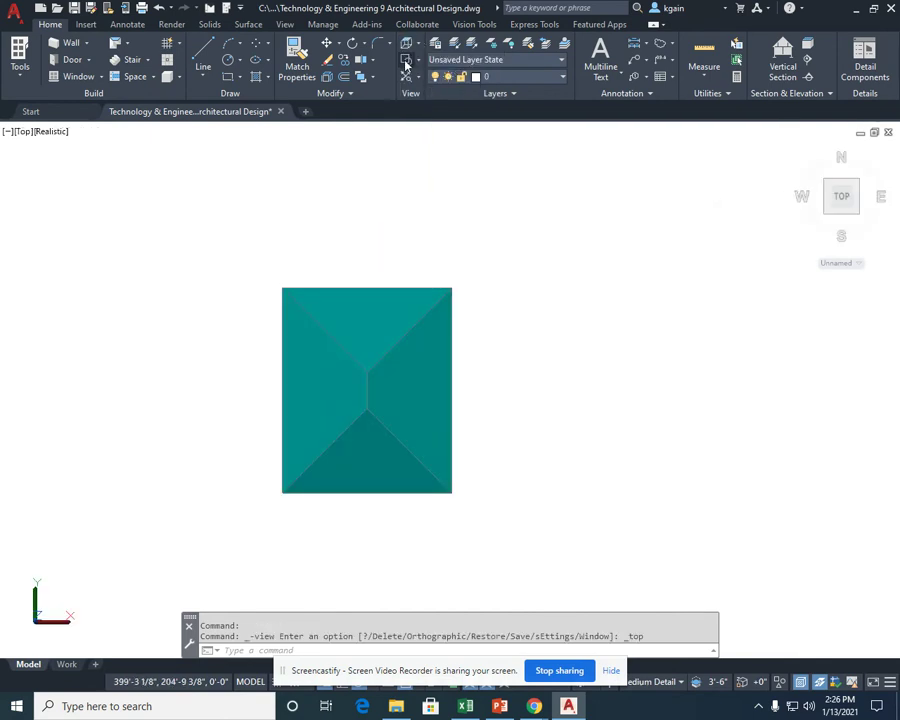
pyautogui.click(407, 62)
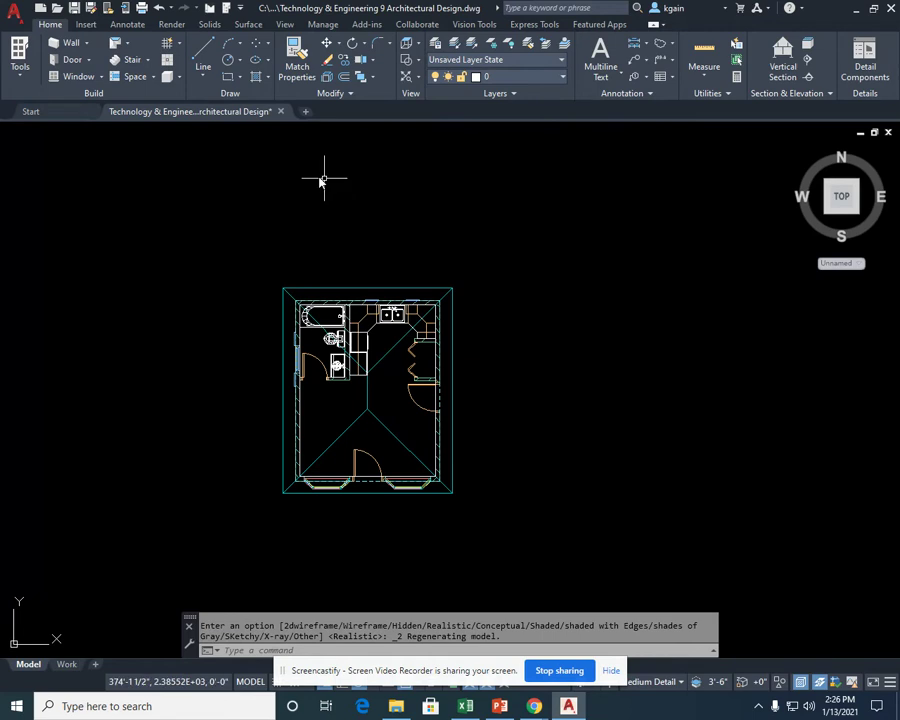
# Start a spline below the house and route it in through the front door.
pyautogui.moveTo(250, 163); pyautogui.dragTo(254, 184, button='middle')
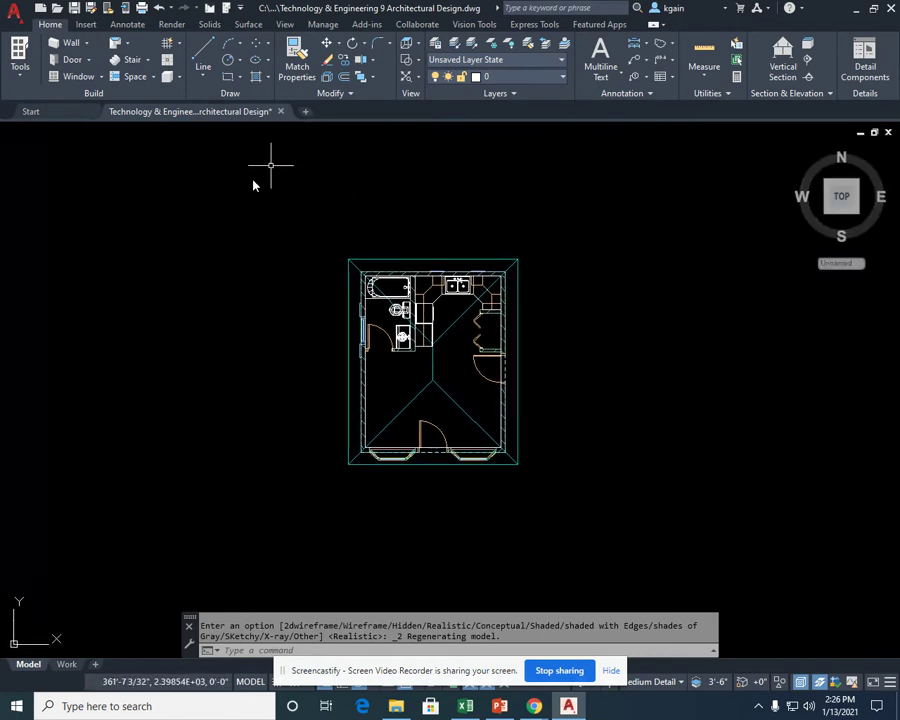
pyautogui.click(205, 78)
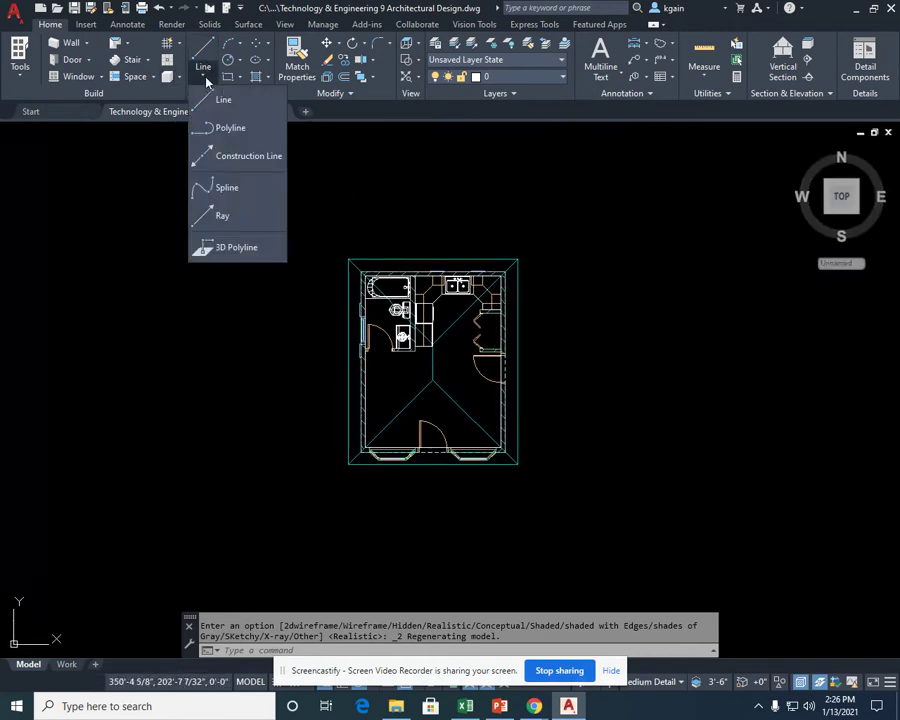
pyautogui.click(210, 190)
pyautogui.moveTo(426, 522); pyautogui.dragTo(430, 404, button='middle')
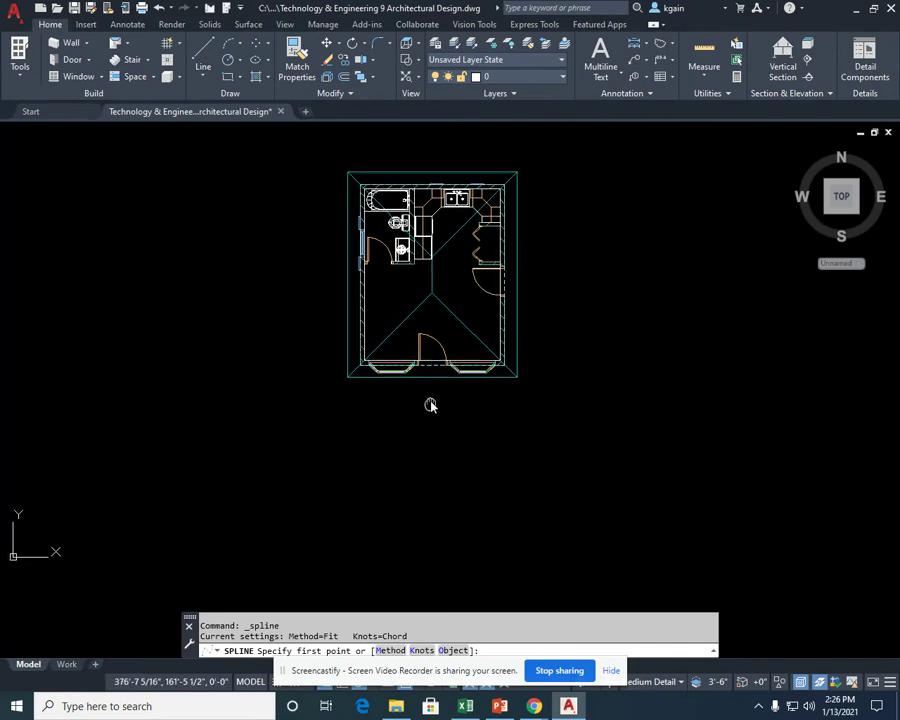
pyautogui.click(431, 586)
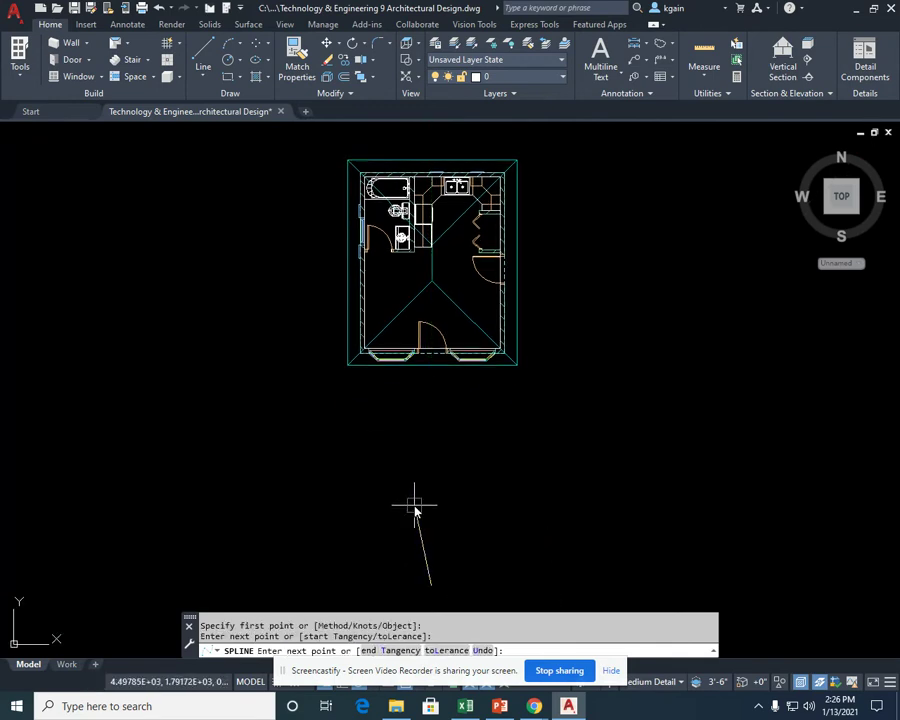
pyautogui.click(451, 432)
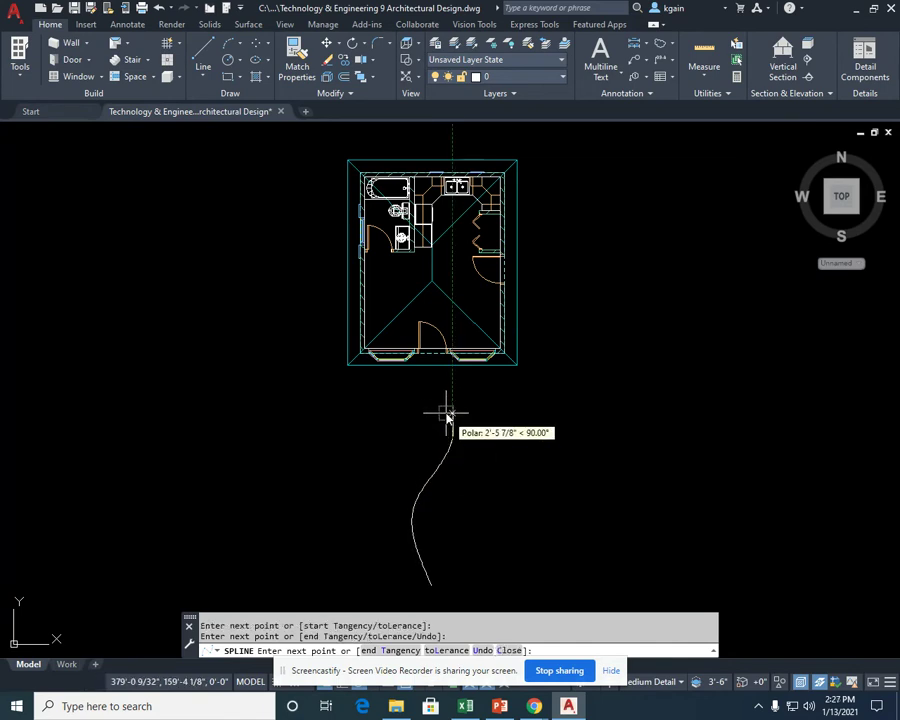
pyautogui.click(447, 418)
pyautogui.scroll(5, 429, 343)
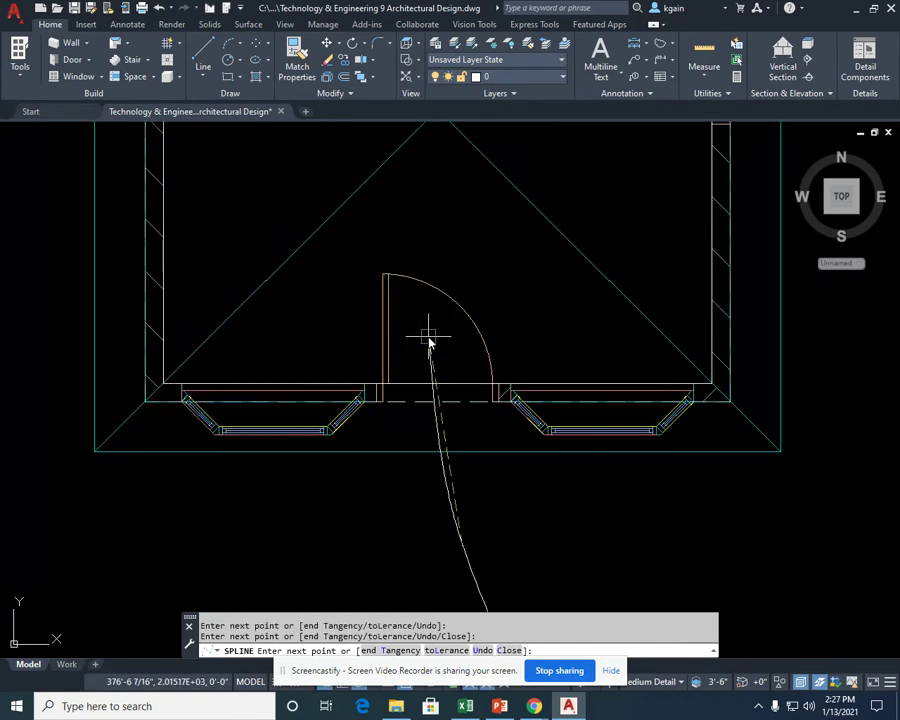
pyautogui.click(433, 325)
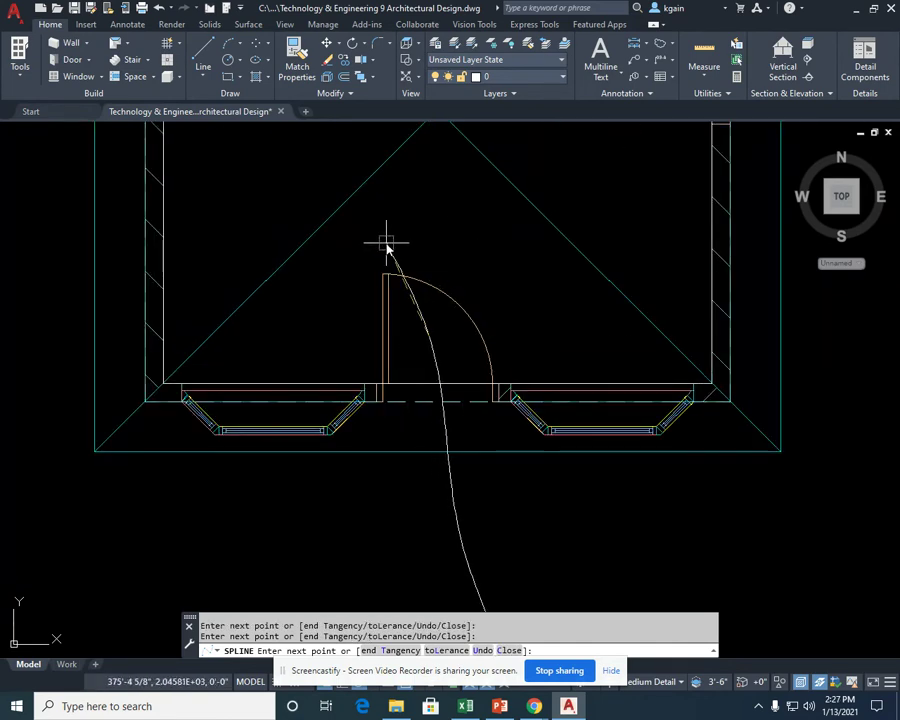
# Continue the spline past the bathroom, up the centre, by the kitchen, toward the side door.
pyautogui.moveTo(294, 207)
pyautogui.mouseDown(button='middle')
pyautogui.moveTo(305, 318)
pyautogui.moveTo(277, 368)
pyautogui.moveTo(247, 293)
pyautogui.mouseUp(button='middle')
pyautogui.moveTo(247, 225); pyautogui.dragTo(246, 348, button='middle')
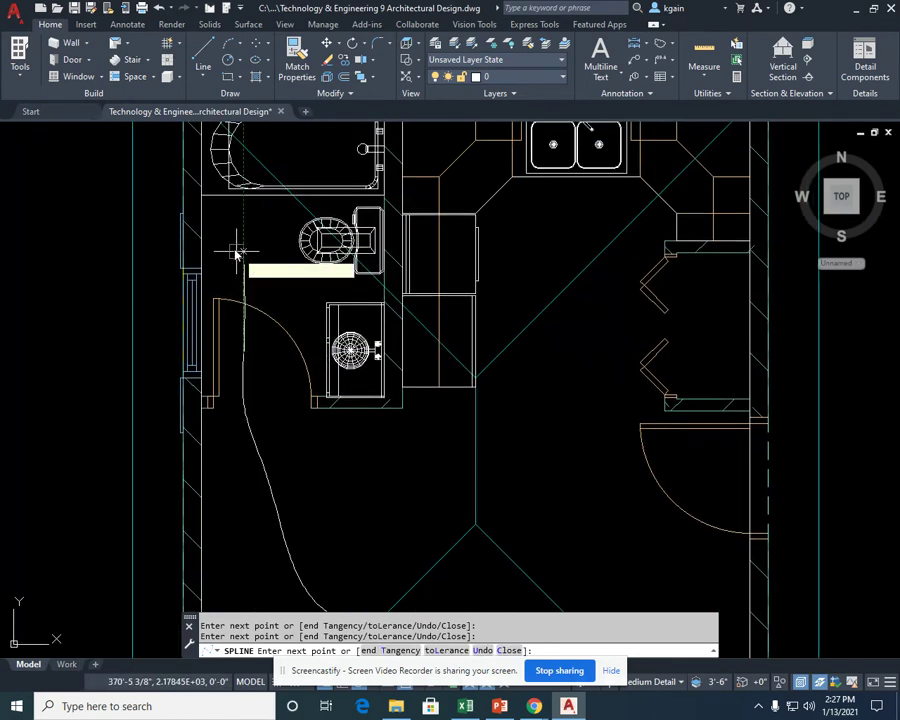
pyautogui.click(306, 303)
pyautogui.click(306, 484)
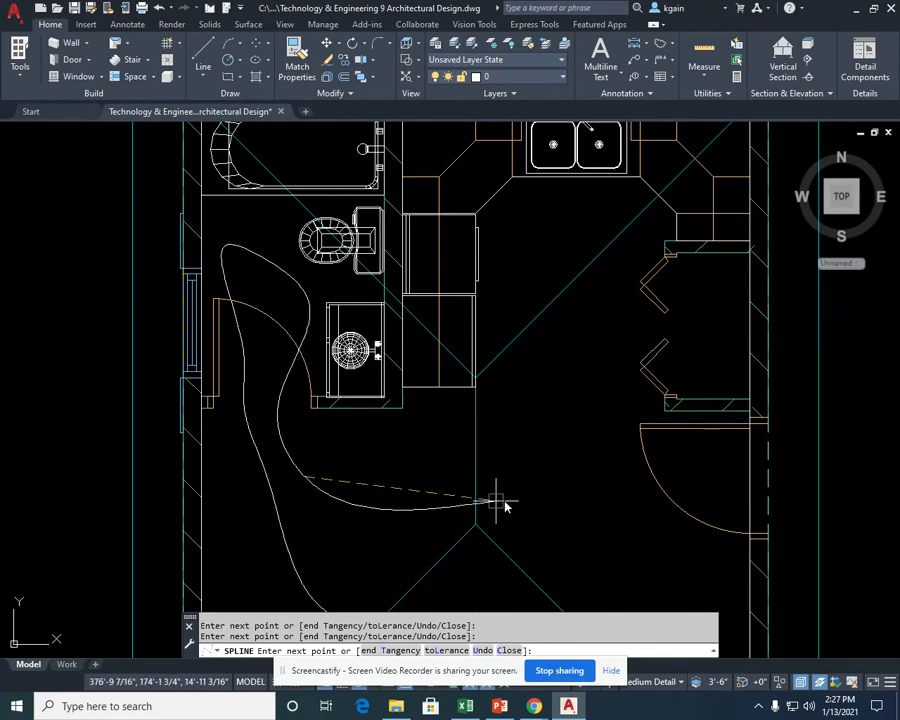
pyautogui.click(475, 524)
pyautogui.click(543, 420)
pyautogui.click(500, 303)
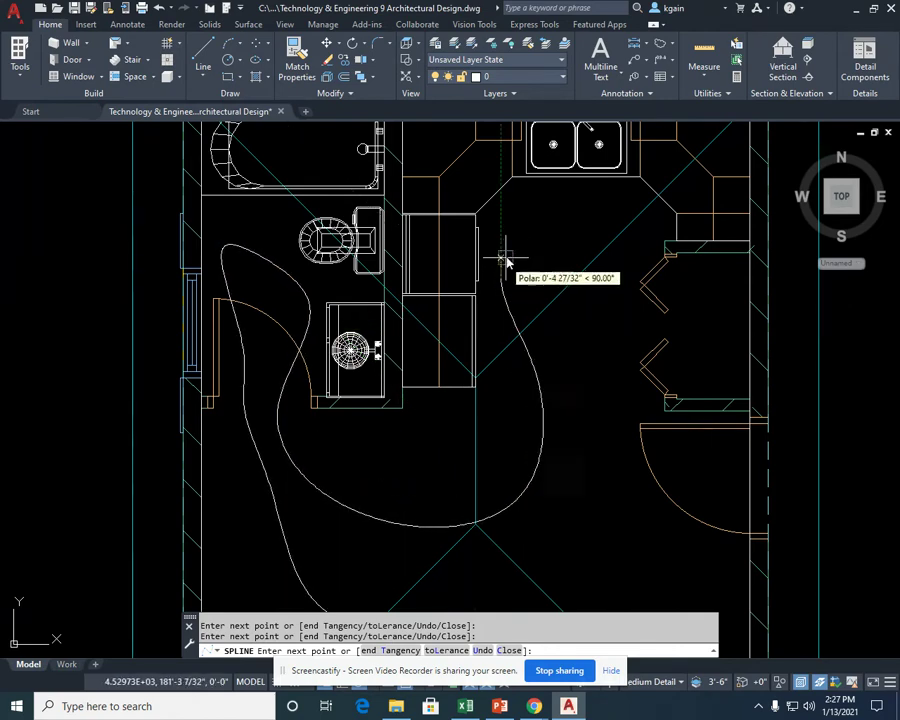
pyautogui.click(583, 223)
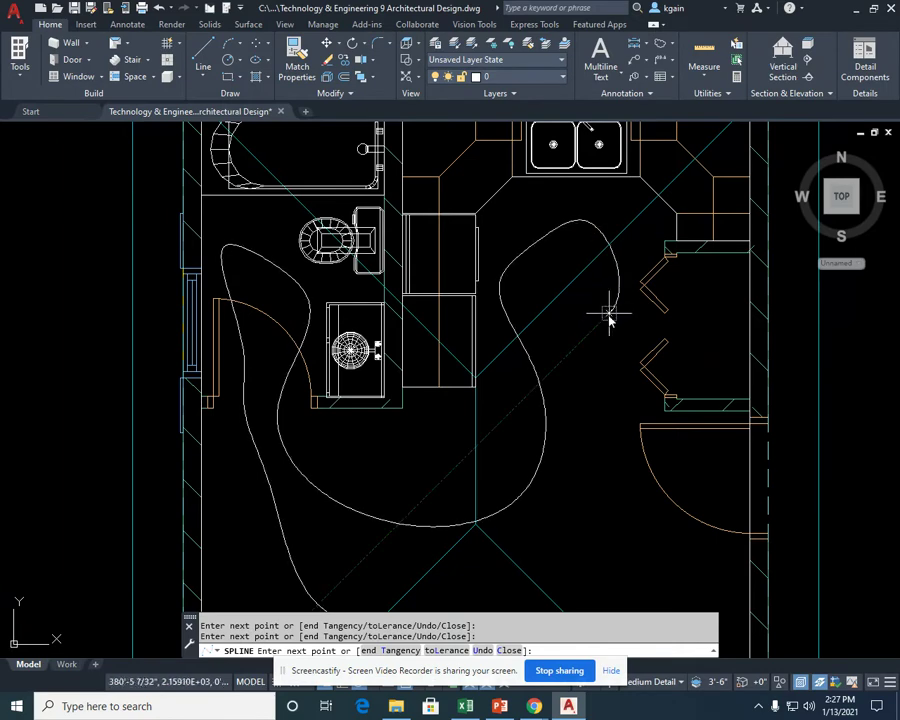
pyautogui.click(582, 412)
pyautogui.click(608, 490)
pyautogui.moveTo(618, 503)
pyautogui.mouseDown(button='middle')
pyautogui.moveTo(516, 471)
pyautogui.moveTo(458, 488)
pyautogui.mouseUp(button='middle')
# Run the spline out the side door, around the right side, below the front-right corner, and end it.
pyautogui.click(540, 433)
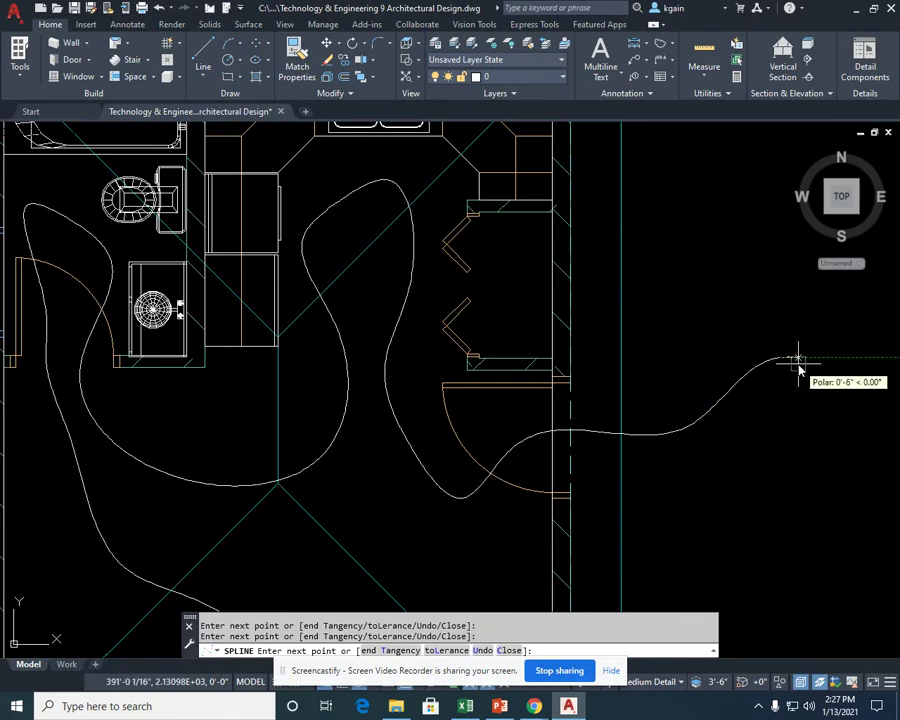
pyautogui.moveTo(804, 378); pyautogui.dragTo(486, 408, button='middle')
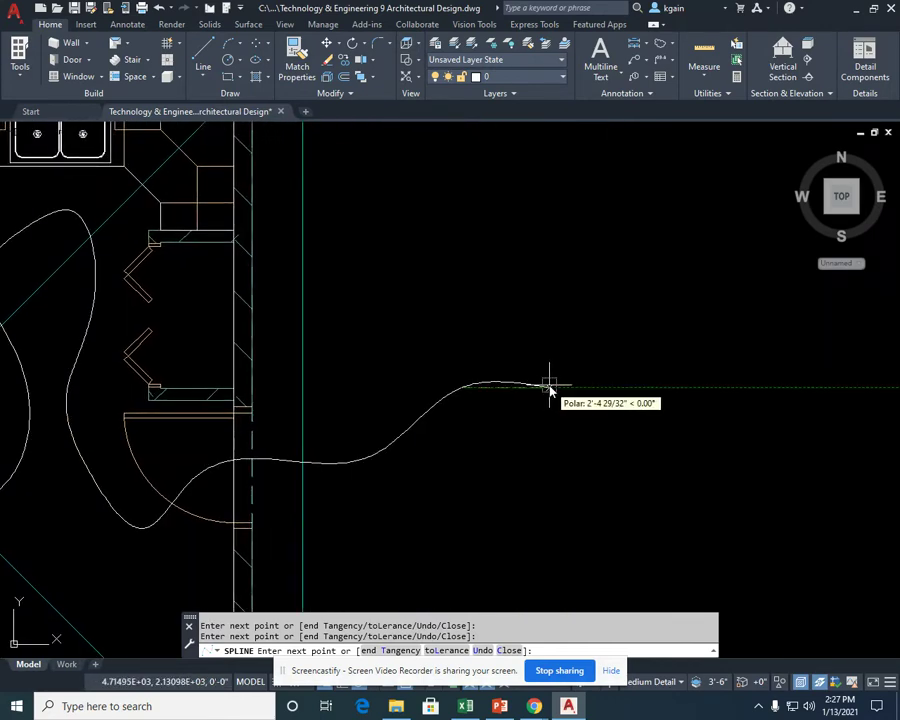
pyautogui.click(588, 476)
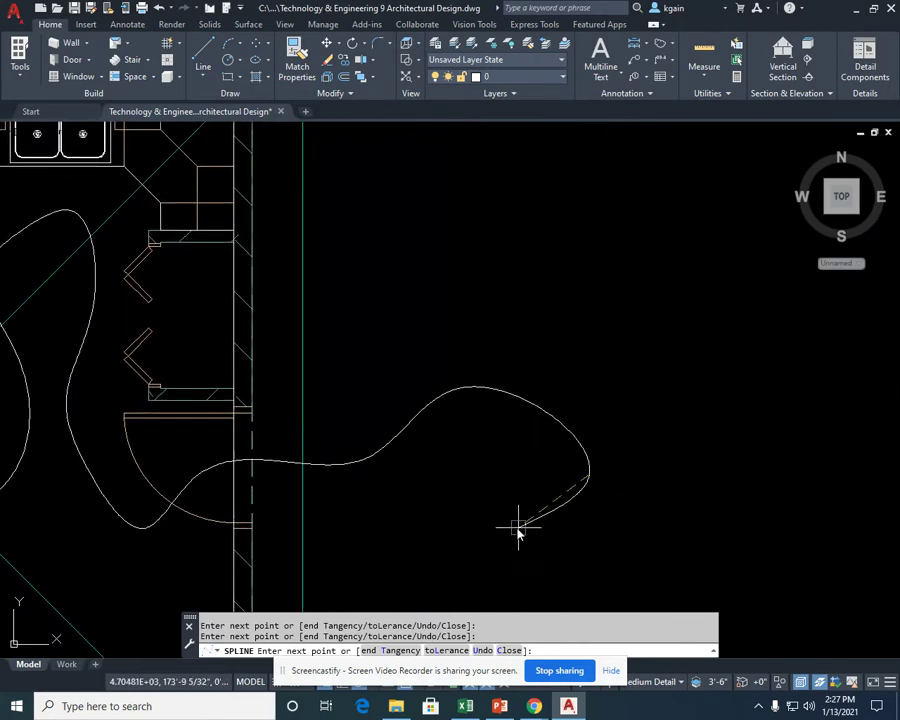
pyautogui.moveTo(502, 538)
pyautogui.mouseDown(button='middle')
pyautogui.moveTo(510, 316)
pyautogui.moveTo(536, 226)
pyautogui.mouseUp(button='middle')
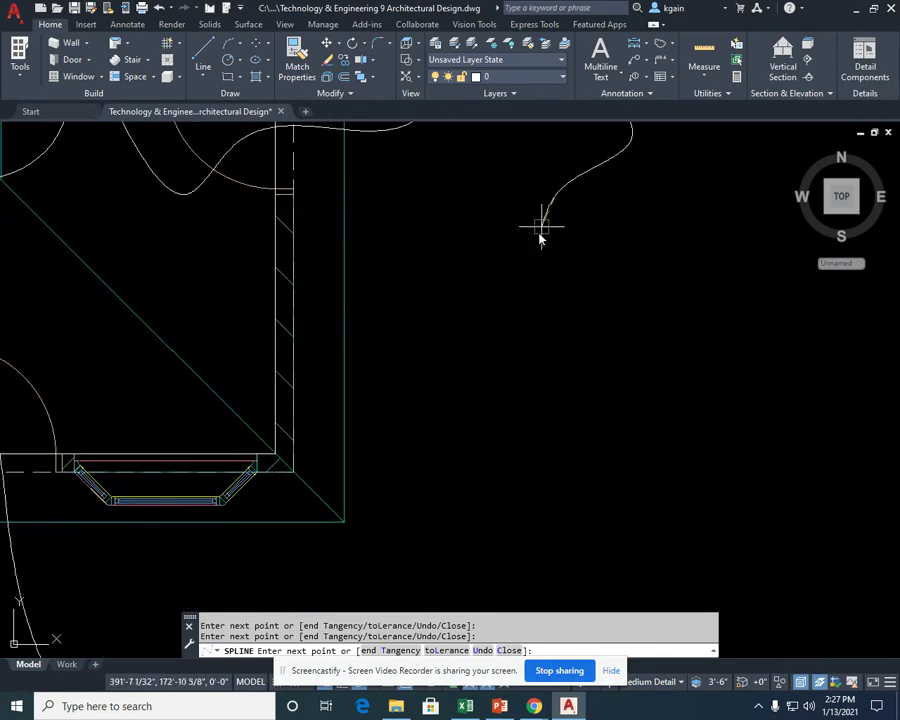
pyautogui.click(502, 276)
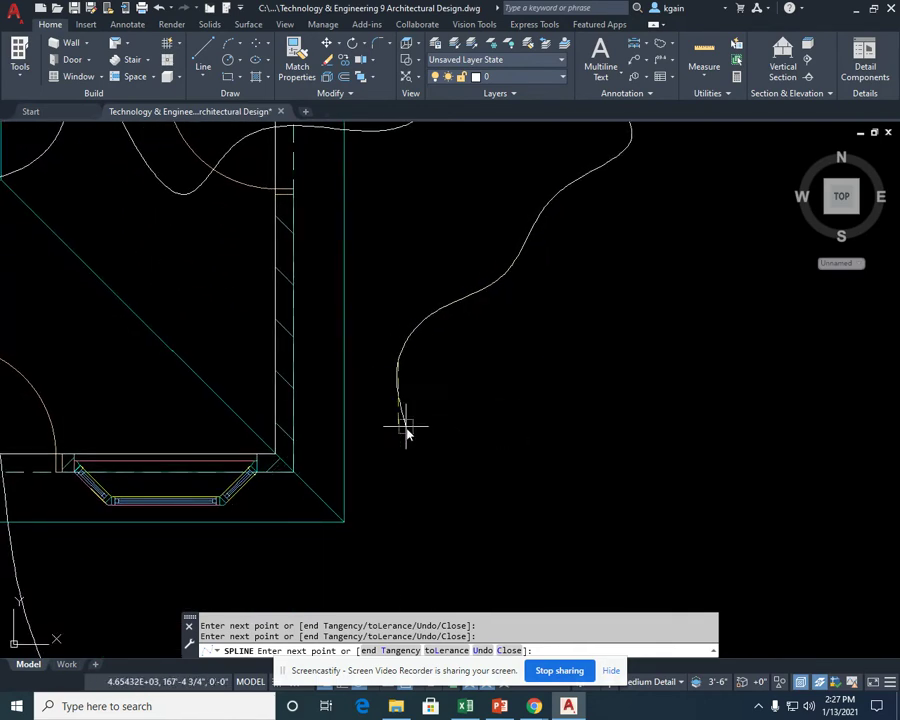
pyautogui.moveTo(420, 480)
pyautogui.mouseDown(button='middle')
pyautogui.moveTo(498, 287)
pyautogui.moveTo(512, 301)
pyautogui.mouseUp(button='middle')
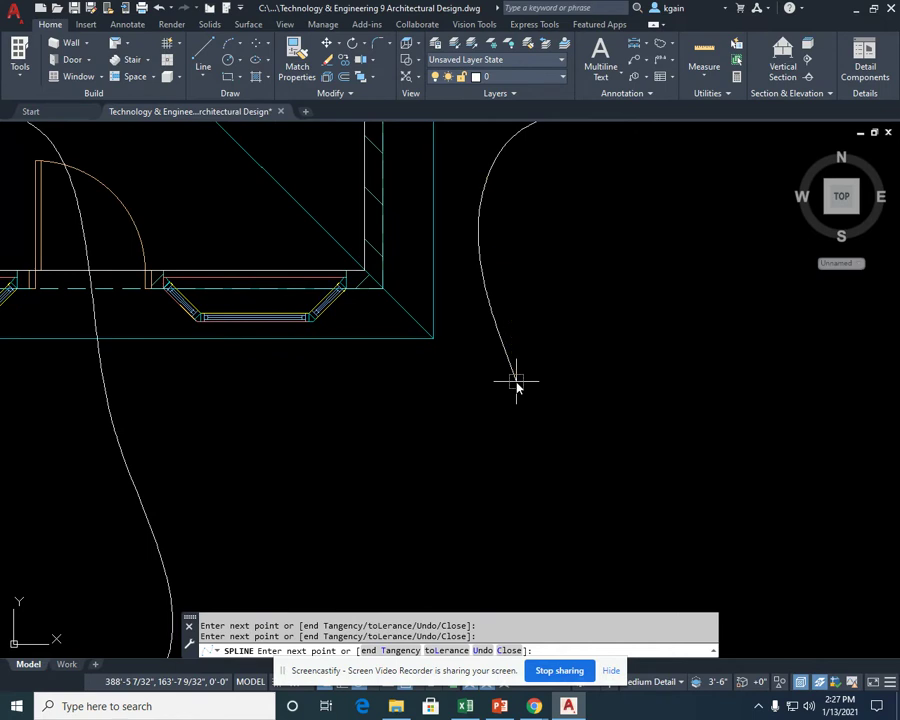
pyautogui.click(437, 475)
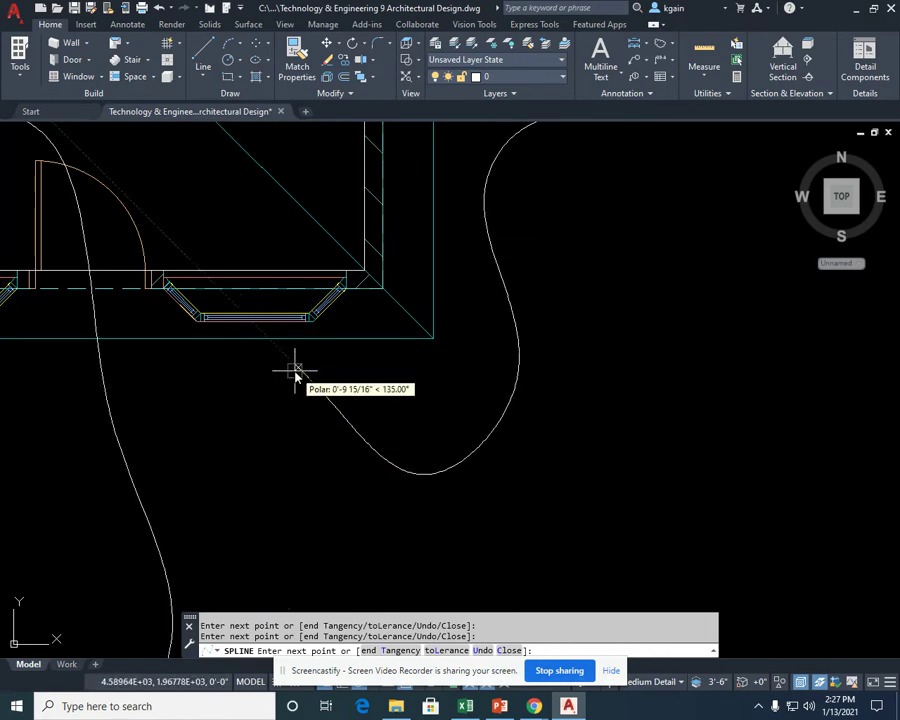
pyautogui.press('Return')
pyautogui.scroll(3, 492, 497)
# Orbit the house and walkthrough spline into a 3D view, then select the spline.
pyautogui.scroll(-6, 500, 500)
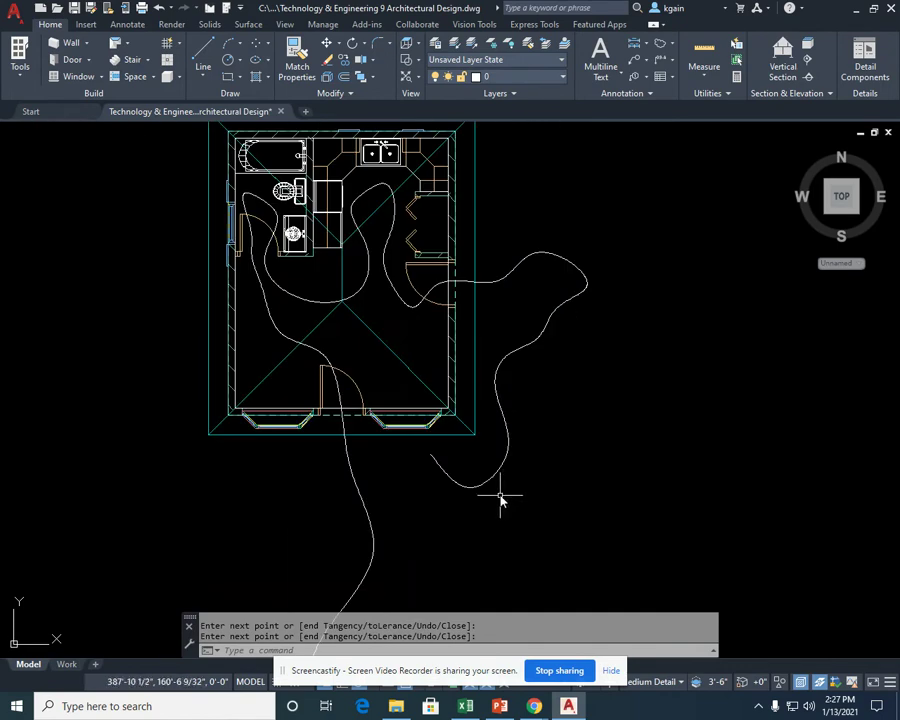
pyautogui.moveTo(500, 500)
pyautogui.mouseDown(button='middle')
pyautogui.moveTo(424, 426)
pyautogui.moveTo(433, 295)
pyautogui.mouseUp(button='middle')
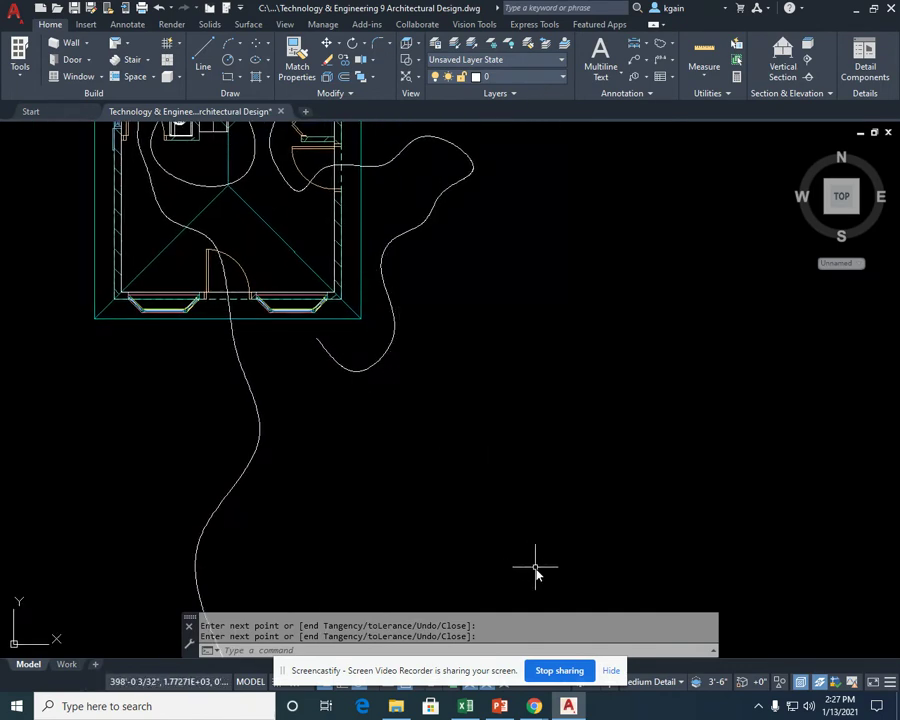
pyautogui.scroll(-2, 546, 588)
pyautogui.moveTo(538, 532); pyautogui.dragTo(518, 394, button='middle')
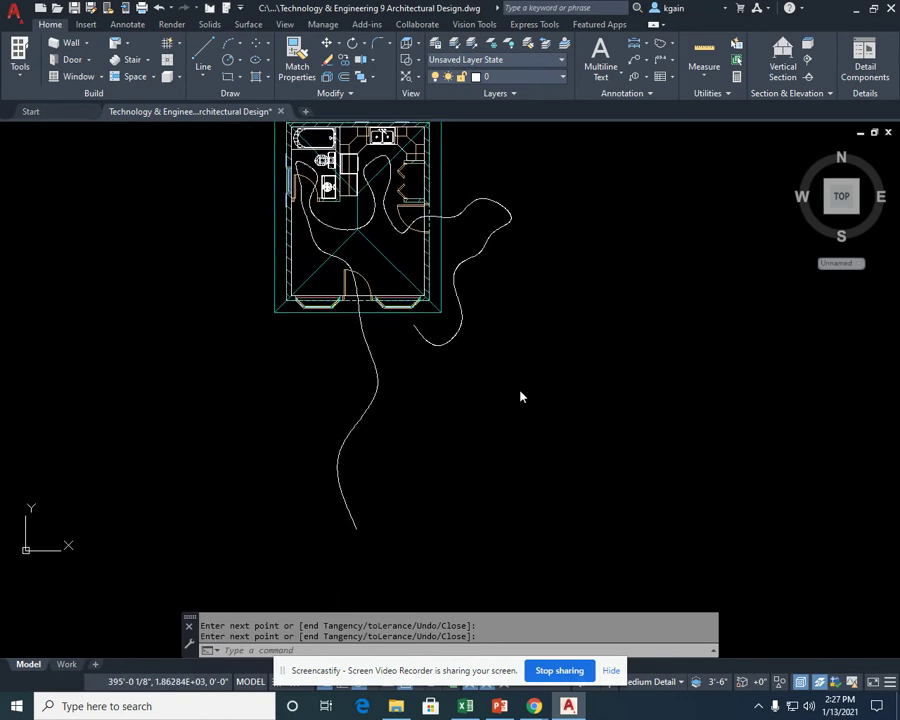
pyautogui.click(418, 44)
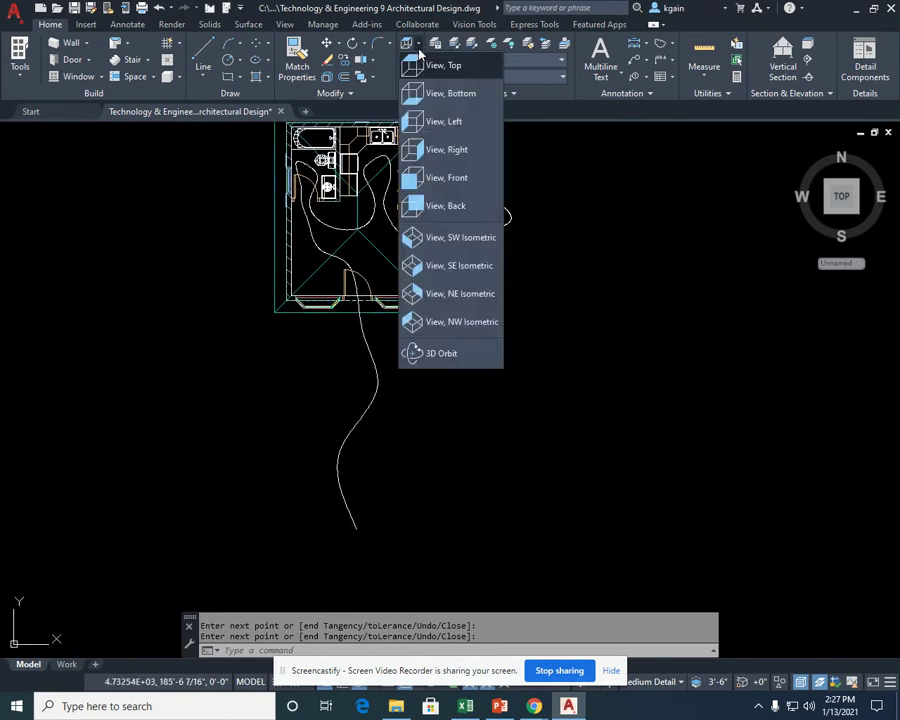
pyautogui.click(449, 356)
pyautogui.moveTo(444, 378); pyautogui.dragTo(567, 272)
pyautogui.rightClick(567, 272)
pyautogui.click(590, 277)
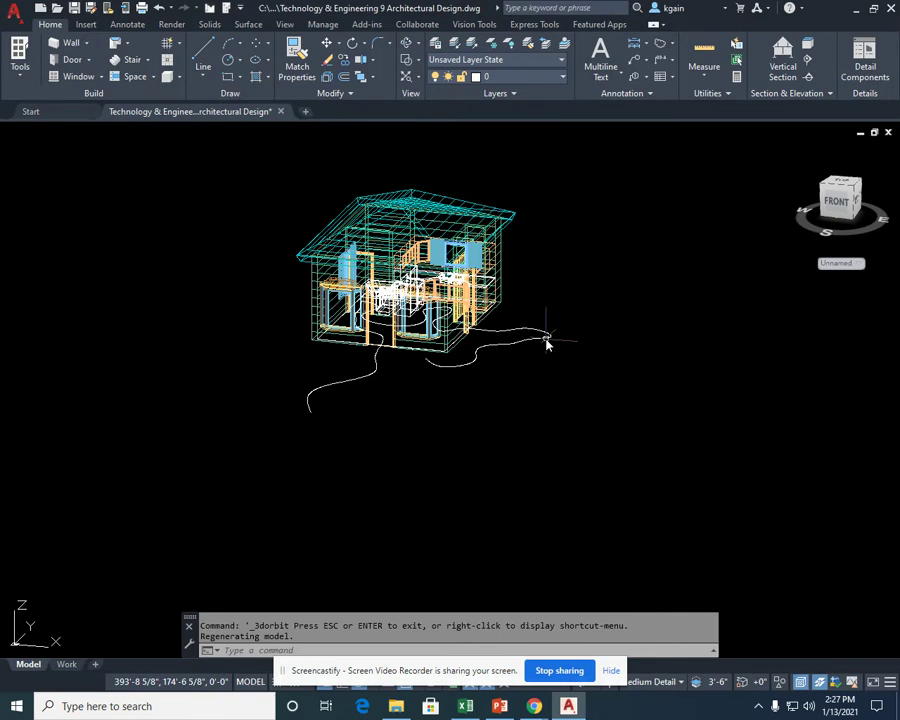
pyautogui.click(546, 341)
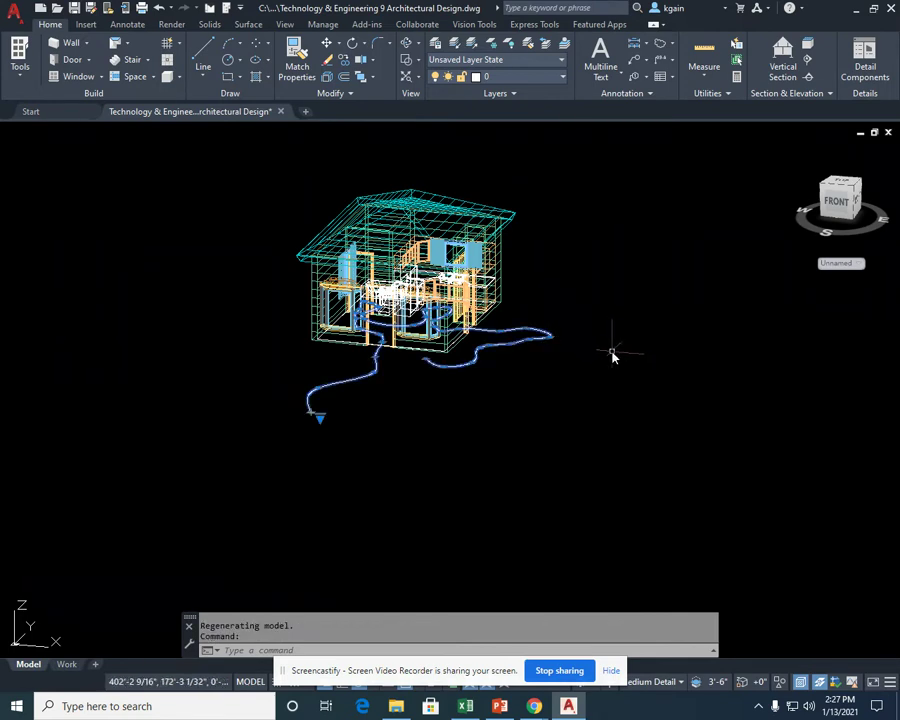
# Move the spline upward from a base point so it runs through the house.
pyautogui.click(327, 44)
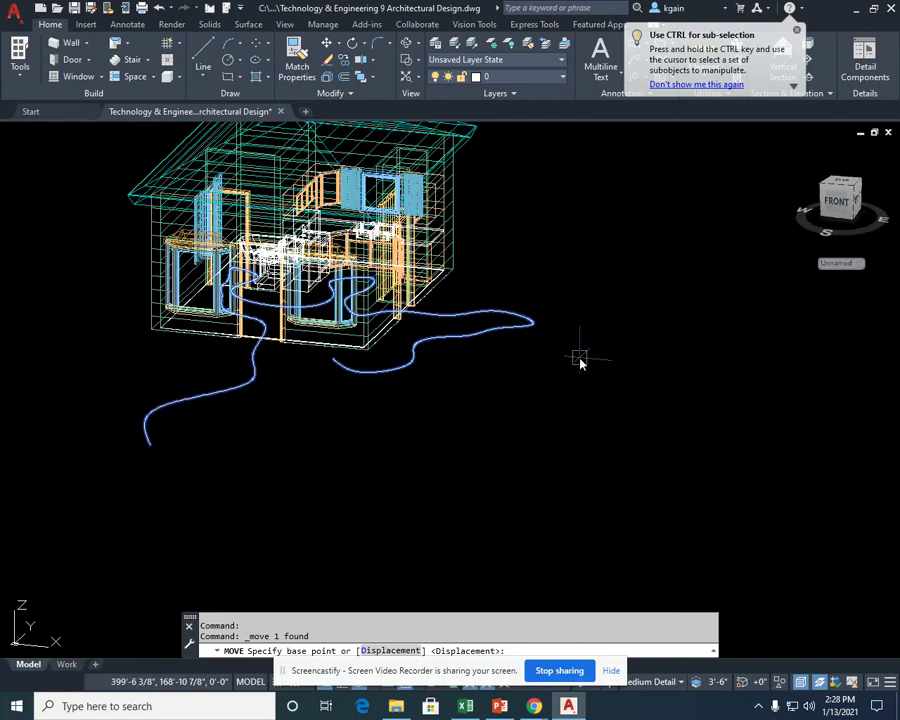
pyautogui.scroll(2, 580, 360)
pyautogui.click(590, 355)
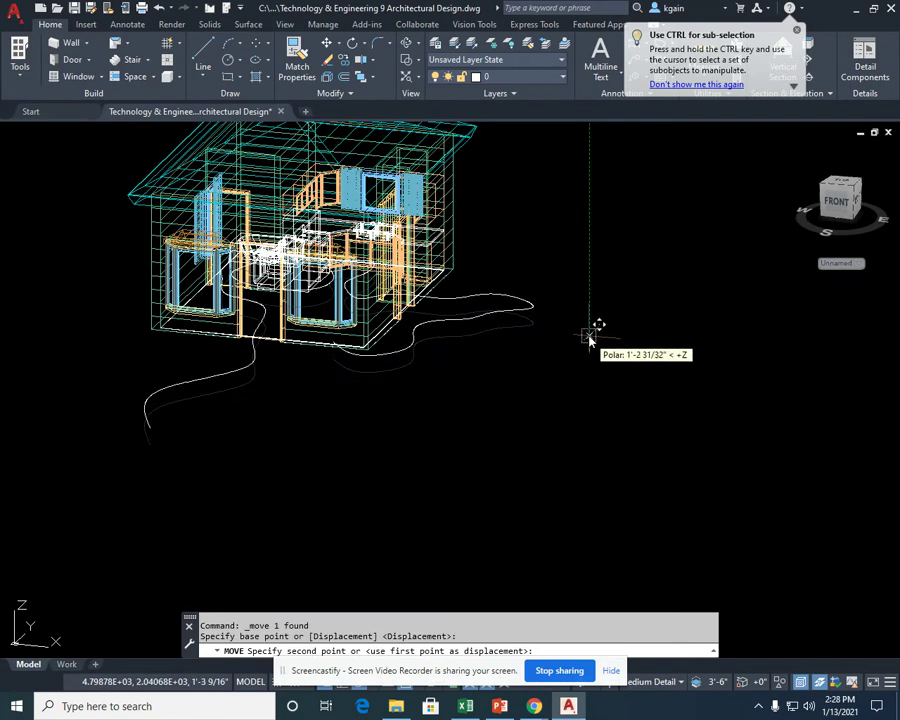
pyautogui.click(590, 297)
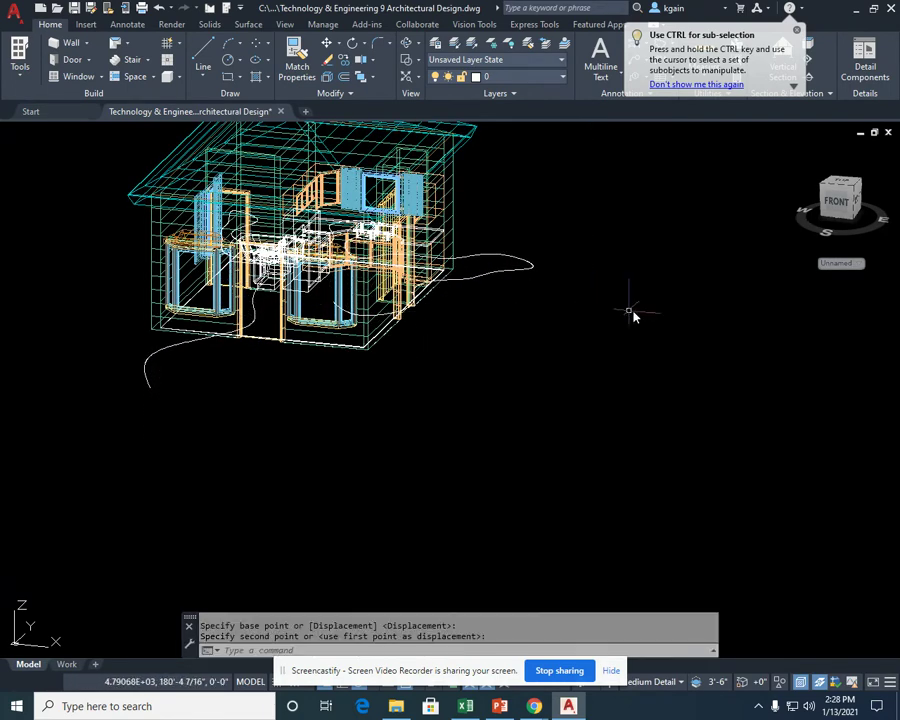
# Orbit the model from a front view toward a top-down view.
pyautogui.click(407, 46)
pyautogui.moveTo(335, 385); pyautogui.dragTo(224, 495)
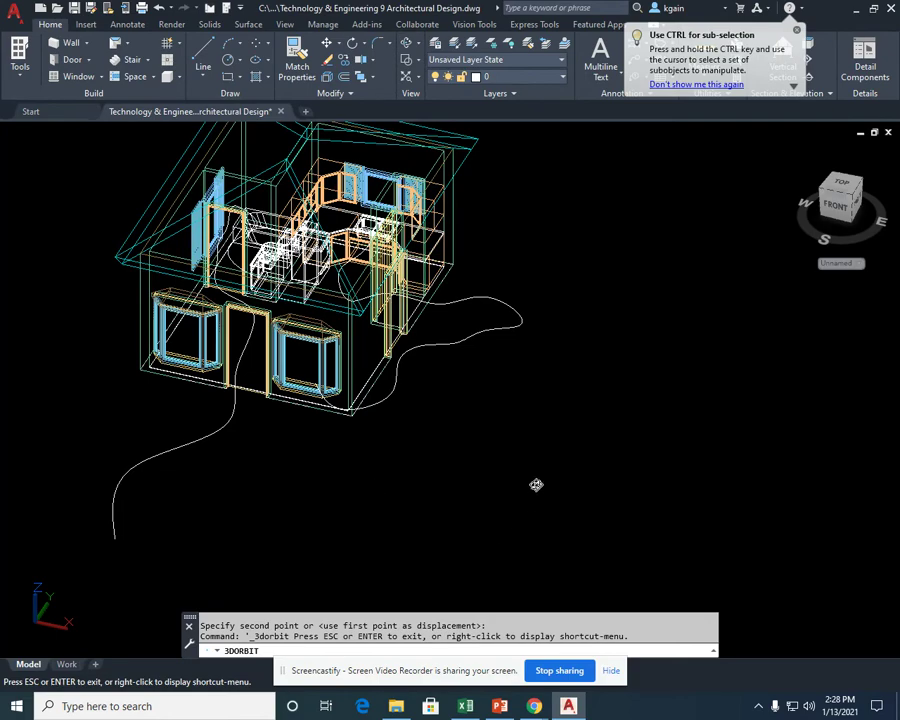
pyautogui.moveTo(536, 485); pyautogui.dragTo(490, 520)
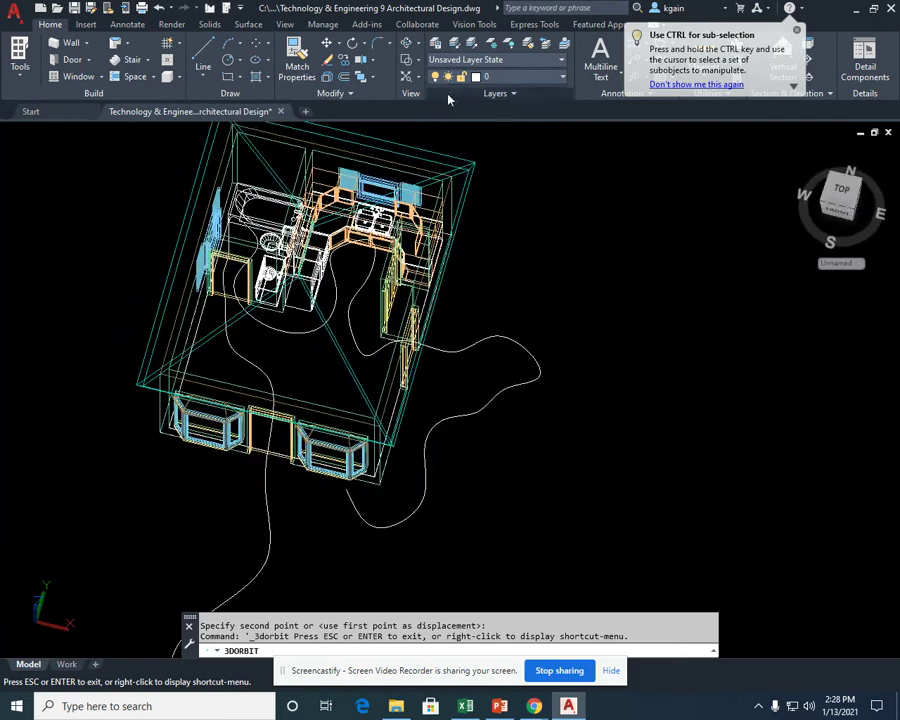
# Switch to the Top view of the house plan.
pyautogui.click(408, 43)
pyautogui.click(428, 64)
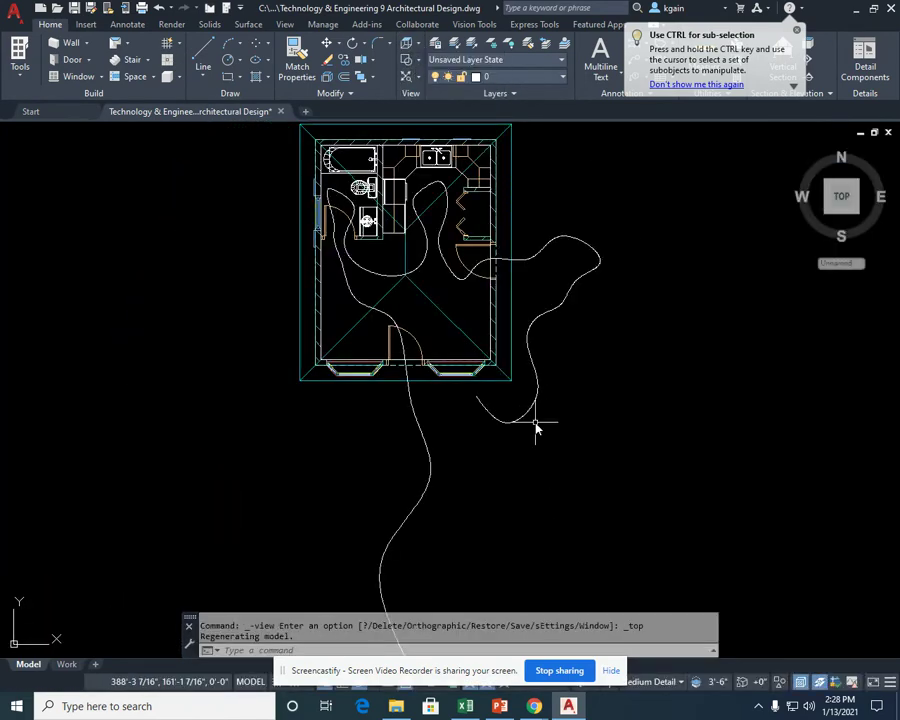
pyautogui.scroll(-4, 536, 428)
pyautogui.moveTo(538, 426); pyautogui.dragTo(445, 360, button='middle')
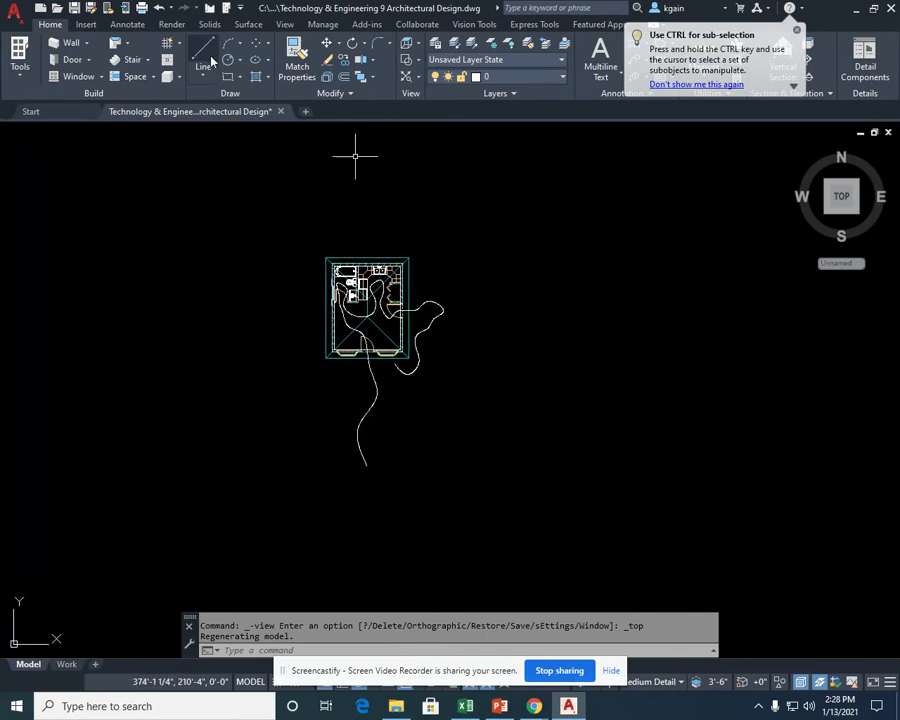
# Draw a circle centred on the midpoint inside the house with a radius enclosing the plan.
pyautogui.click(230, 60)
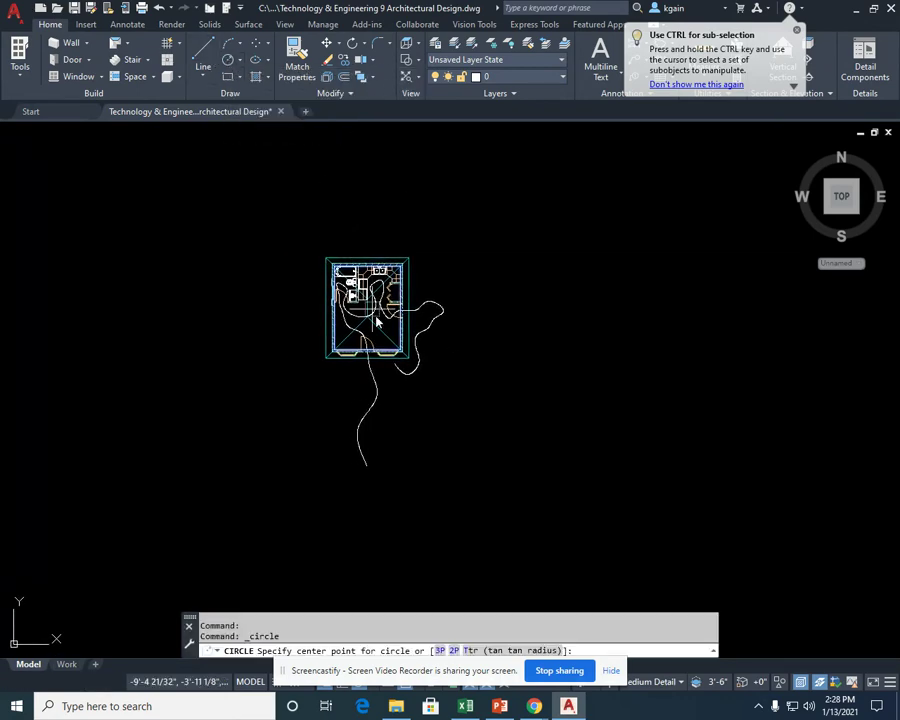
pyautogui.scroll(6, 376, 310)
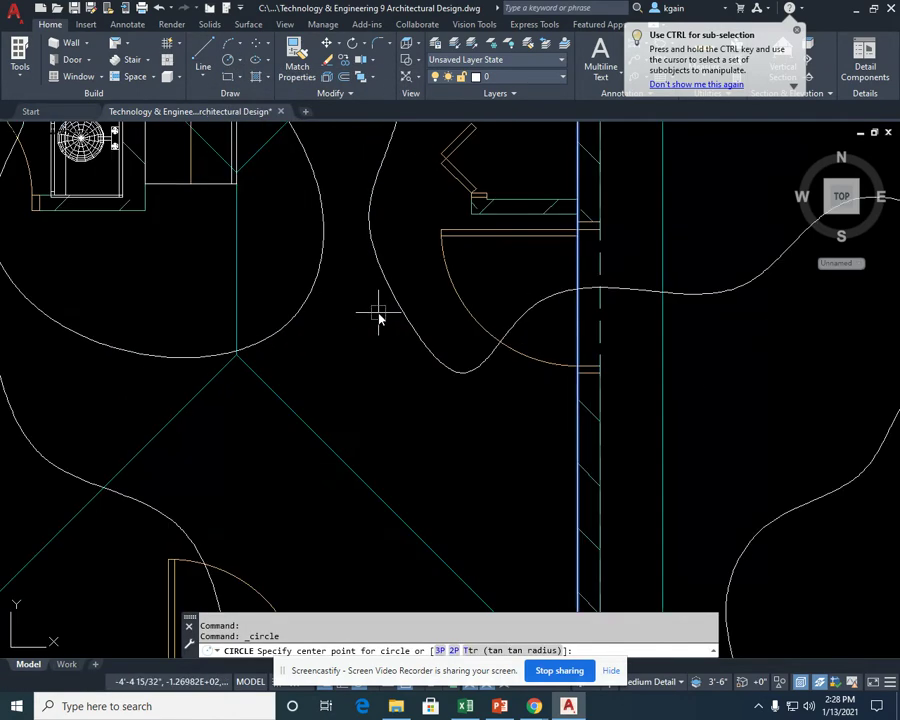
pyautogui.click(237, 264)
pyautogui.scroll(-6, 300, 280)
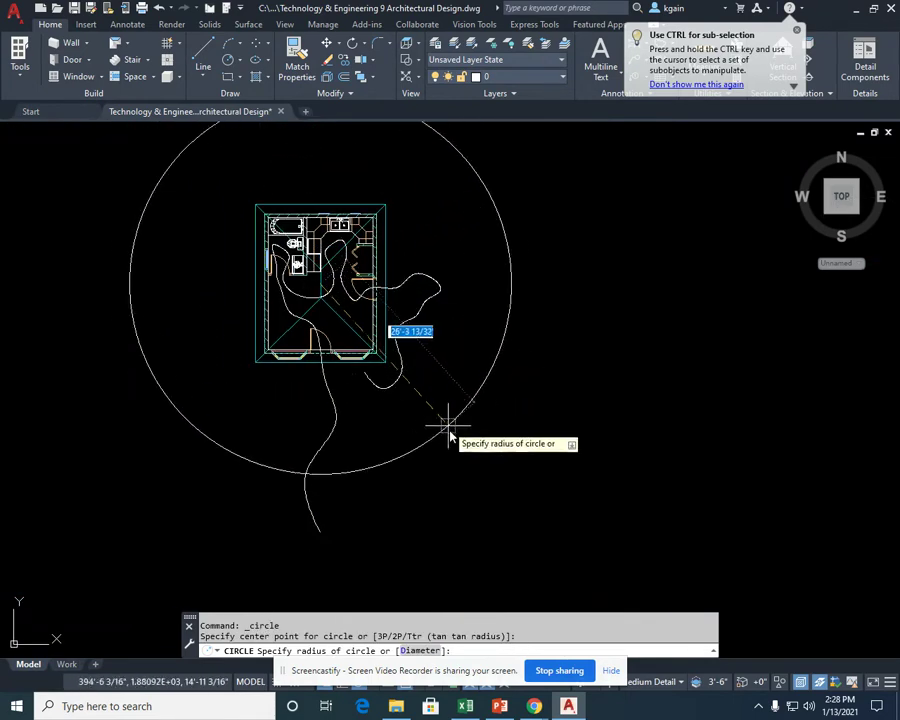
pyautogui.moveTo(449, 433); pyautogui.dragTo(466, 384, button='middle')
pyautogui.click(478, 416)
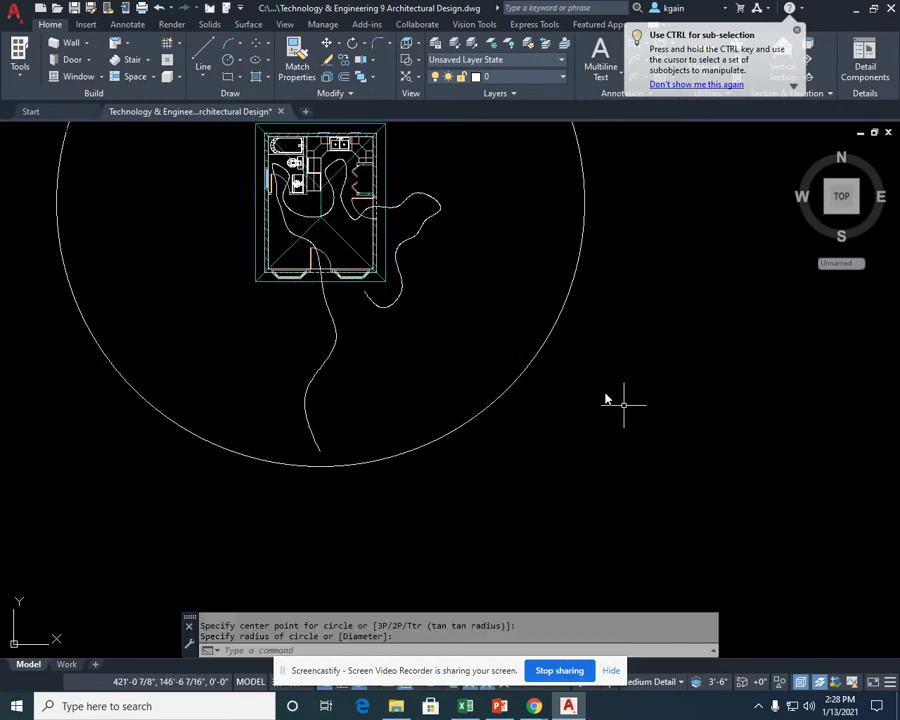
pyautogui.scroll(-2, 605, 410)
pyautogui.scroll(3, 648, 452)
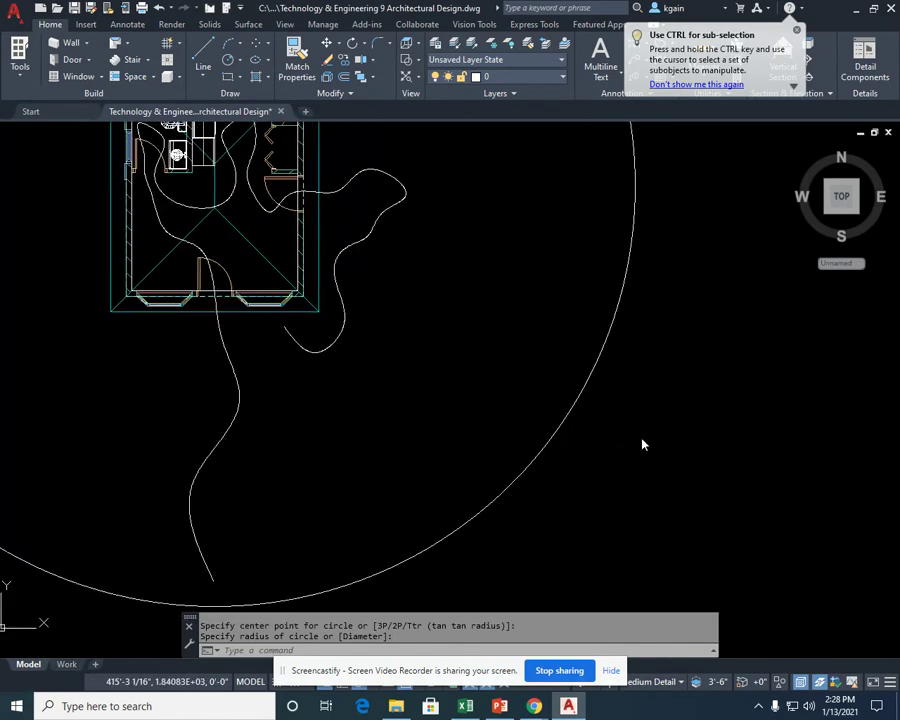
pyautogui.scroll(-3, 643, 445)
pyautogui.moveTo(645, 438); pyautogui.dragTo(649, 428, button='middle')
pyautogui.scroll(-2, 630, 440)
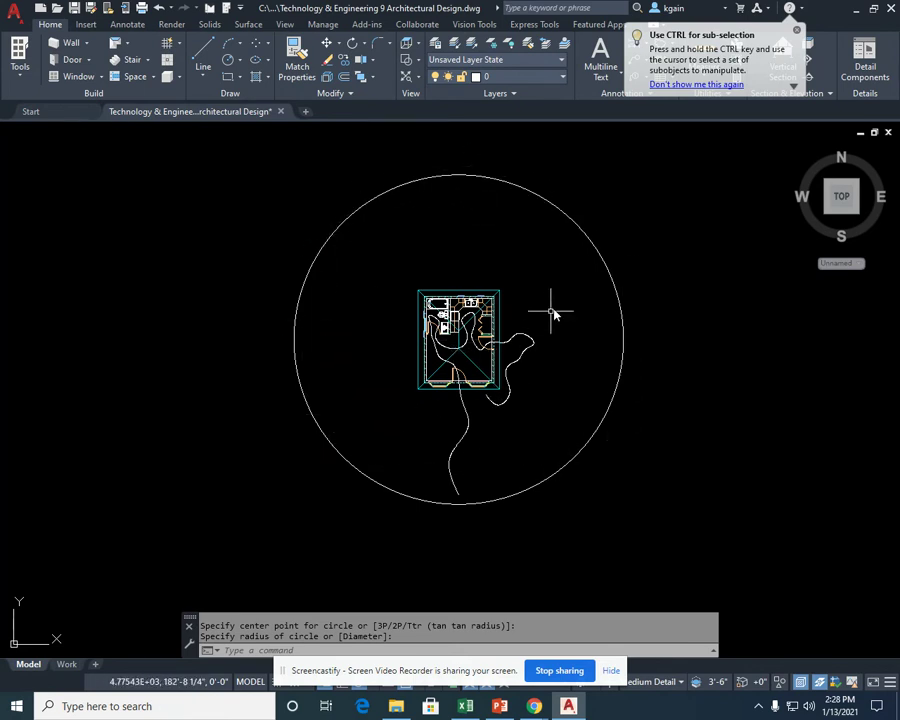
pyautogui.moveTo(553, 313); pyautogui.dragTo(515, 308, button='middle')
pyautogui.click(423, 46)
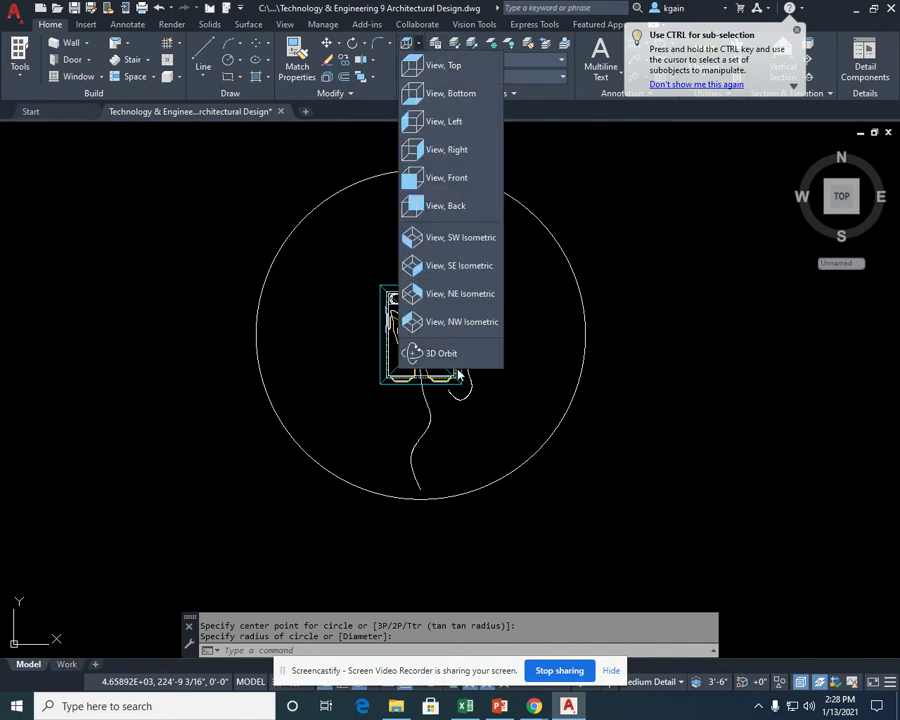
# Orbit the view from top-down toward a front angle.
pyautogui.click(440, 354)
pyautogui.moveTo(482, 434); pyautogui.dragTo(514, 338)
pyautogui.rightClick(530, 258)
pyautogui.click(538, 262)
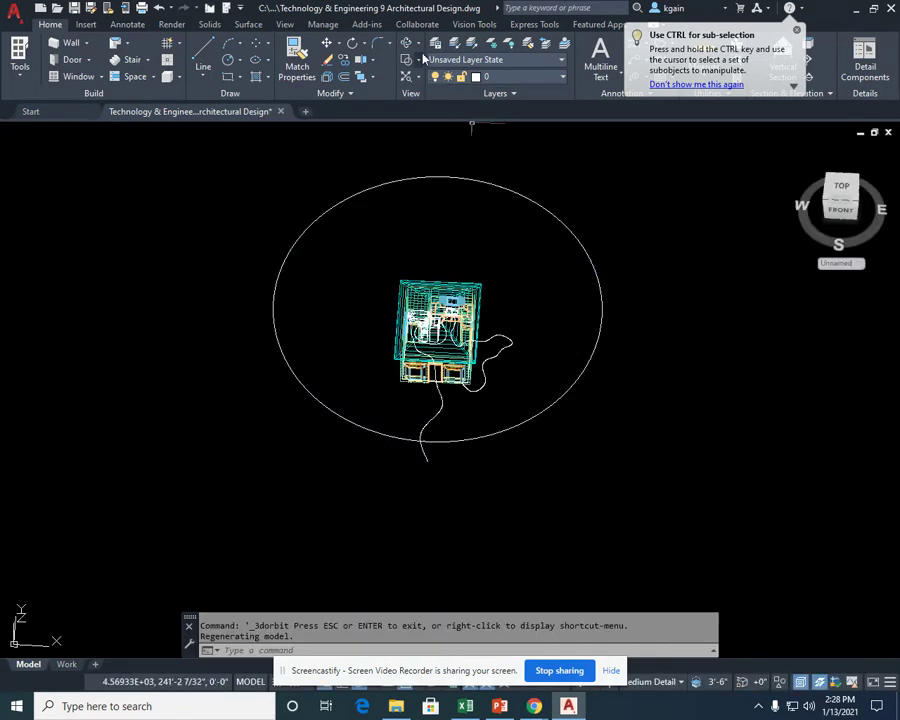
# Show the house and circle in the SE Isometric view with the Realistic visual style.
pyautogui.click(411, 43)
pyautogui.click(440, 264)
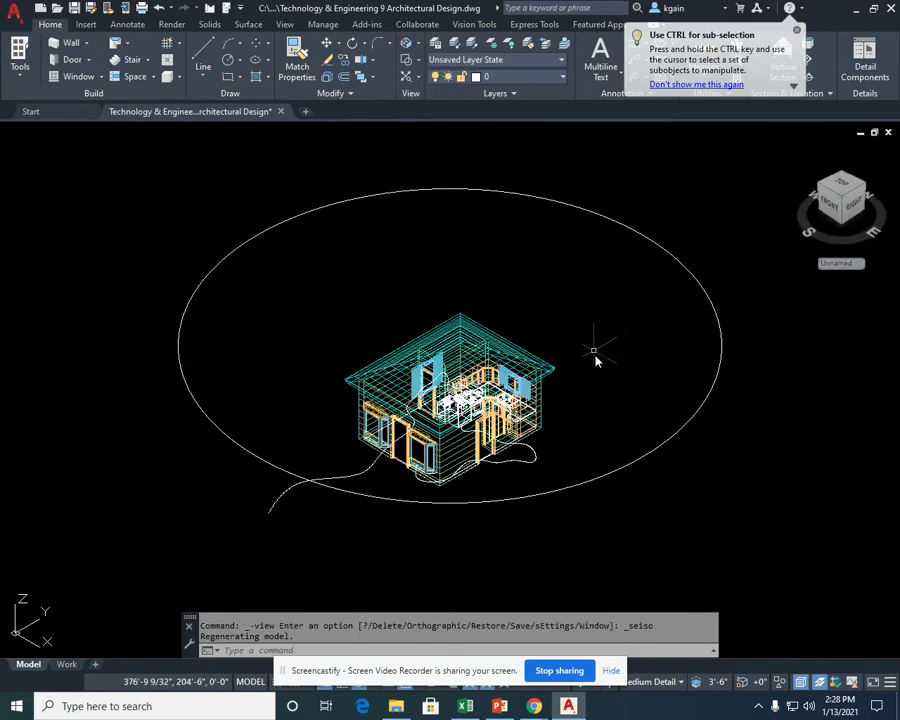
pyautogui.moveTo(613, 464); pyautogui.dragTo(559, 388, button='middle')
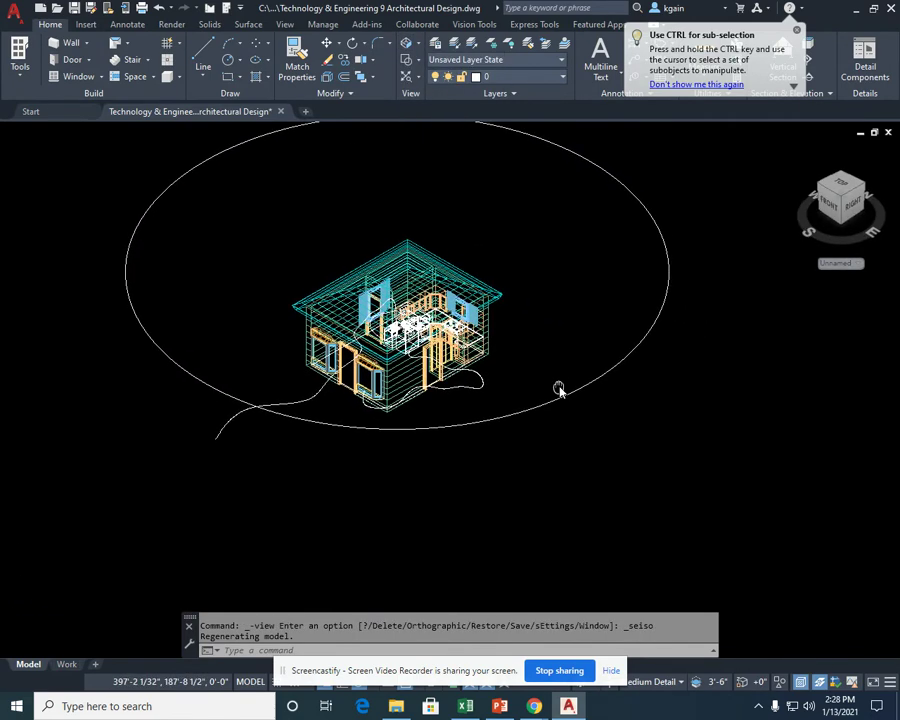
pyautogui.click(416, 60)
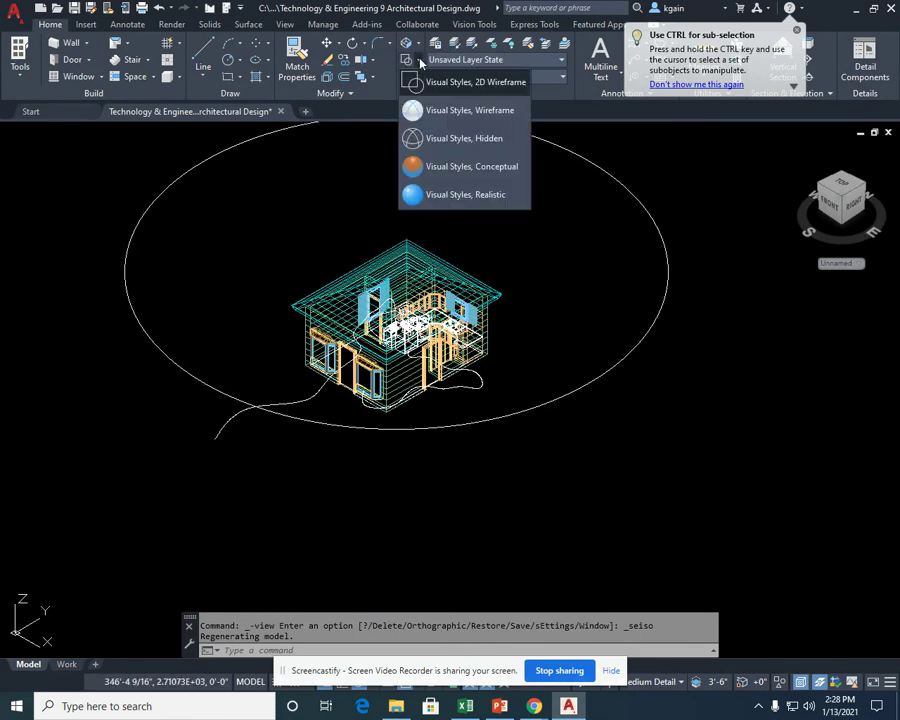
pyautogui.click(458, 196)
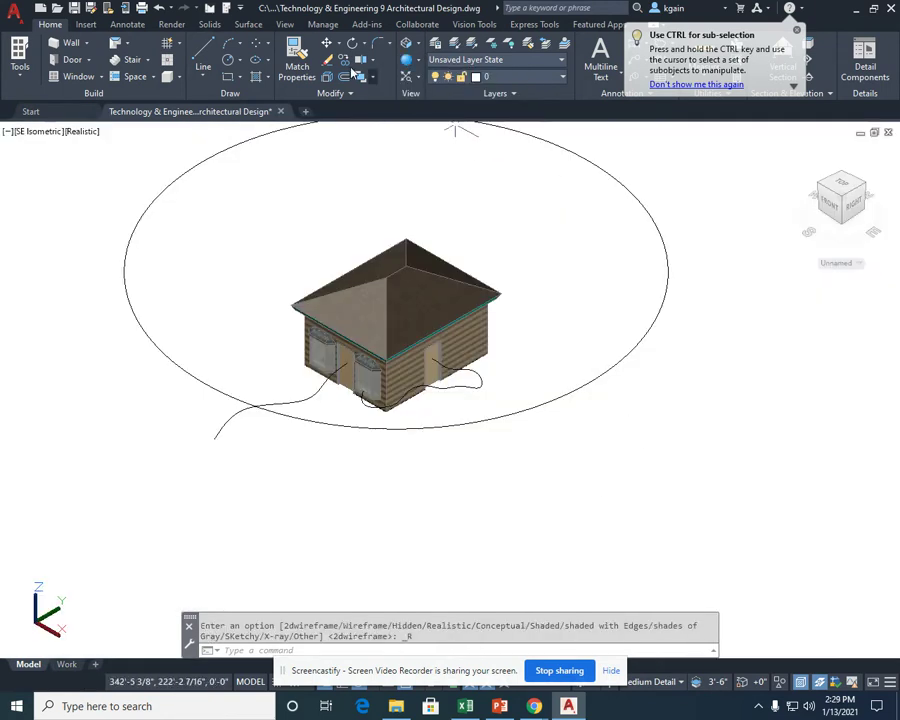
# Open Motion Path Animation and link the camera to the spline as Path1.
pyautogui.click(172, 24)
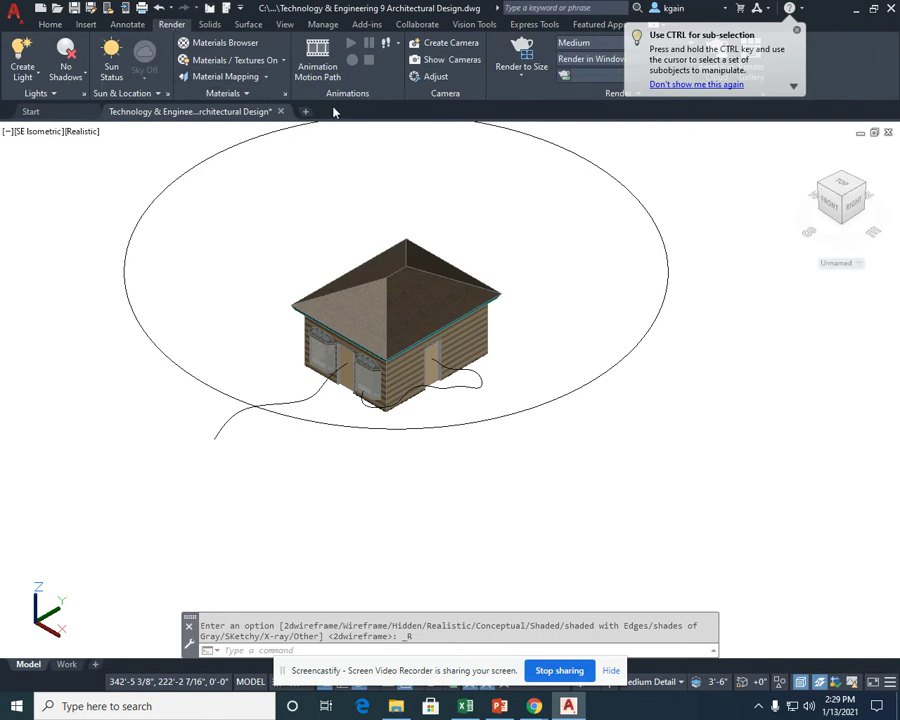
pyautogui.click(322, 57)
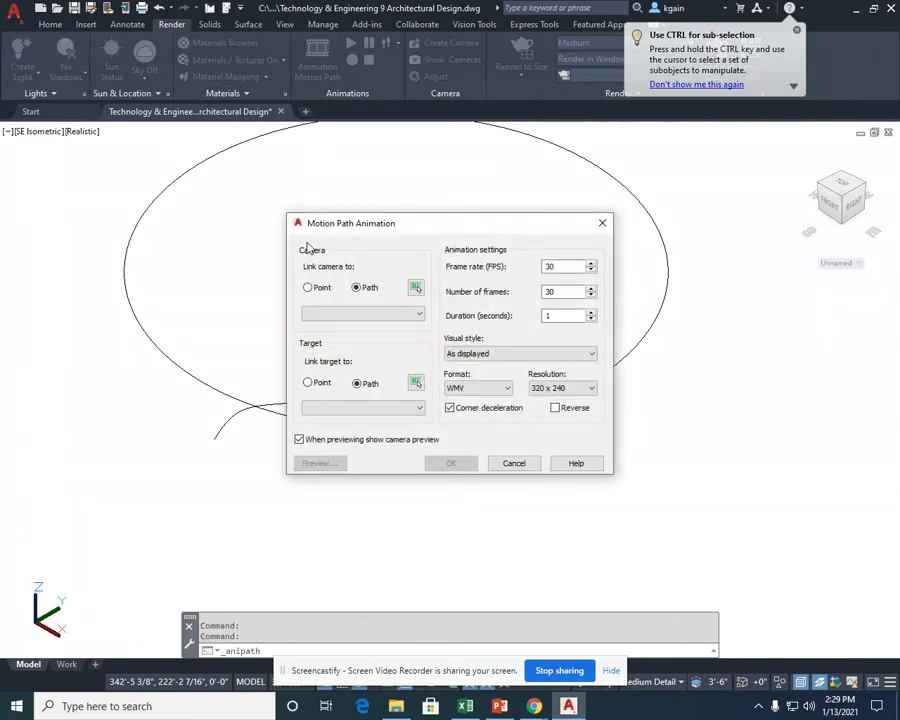
pyautogui.click(357, 289)
pyautogui.click(416, 289)
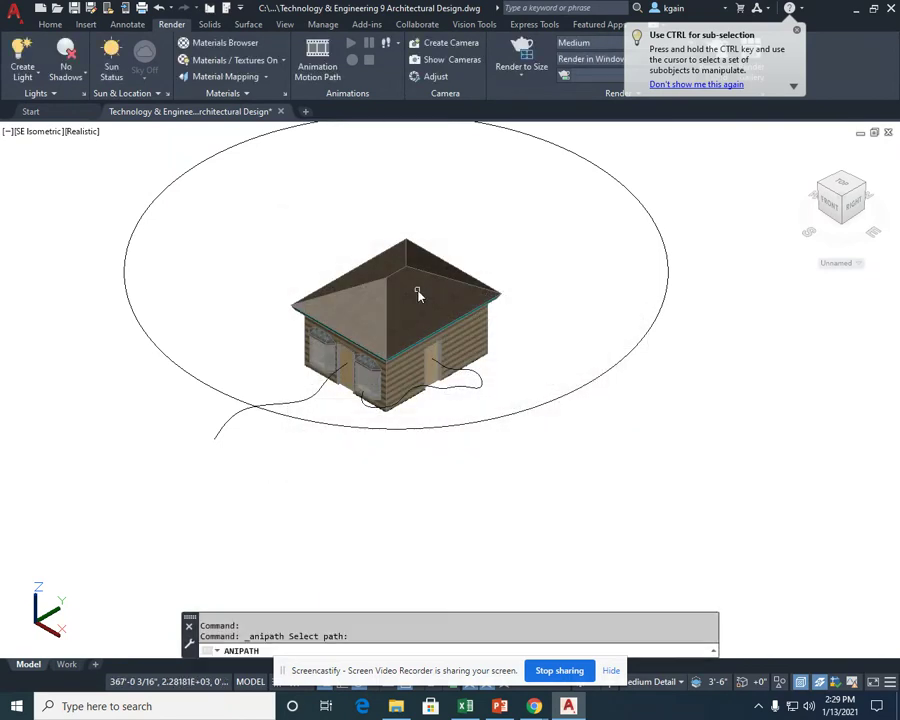
pyautogui.click(240, 418)
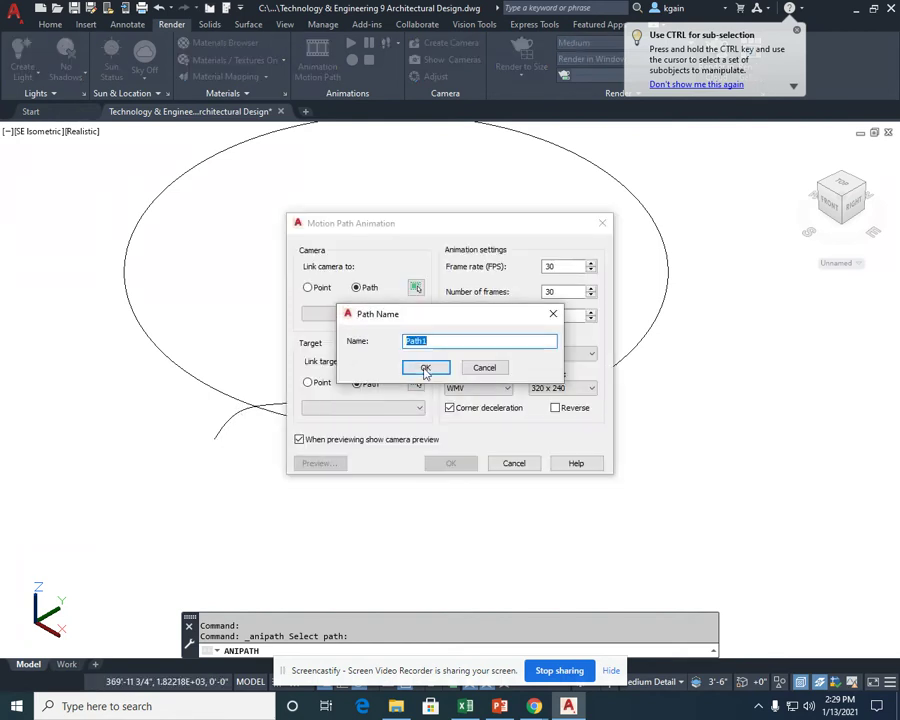
pyautogui.click(425, 368)
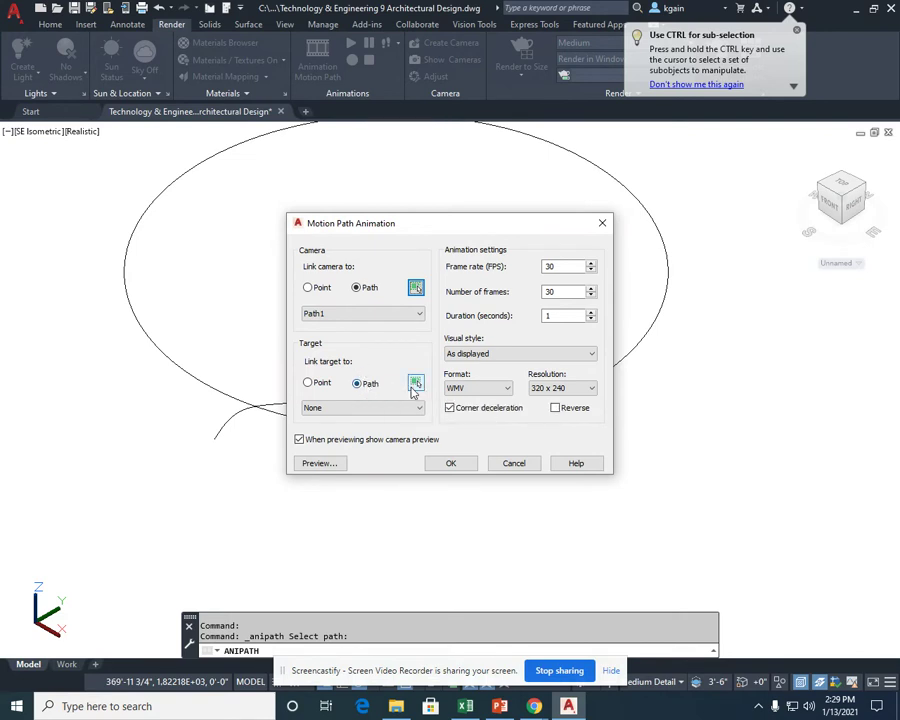
# Link the target to a second curve as Path2, set Duration to 10, and preview.
pyautogui.click(417, 386)
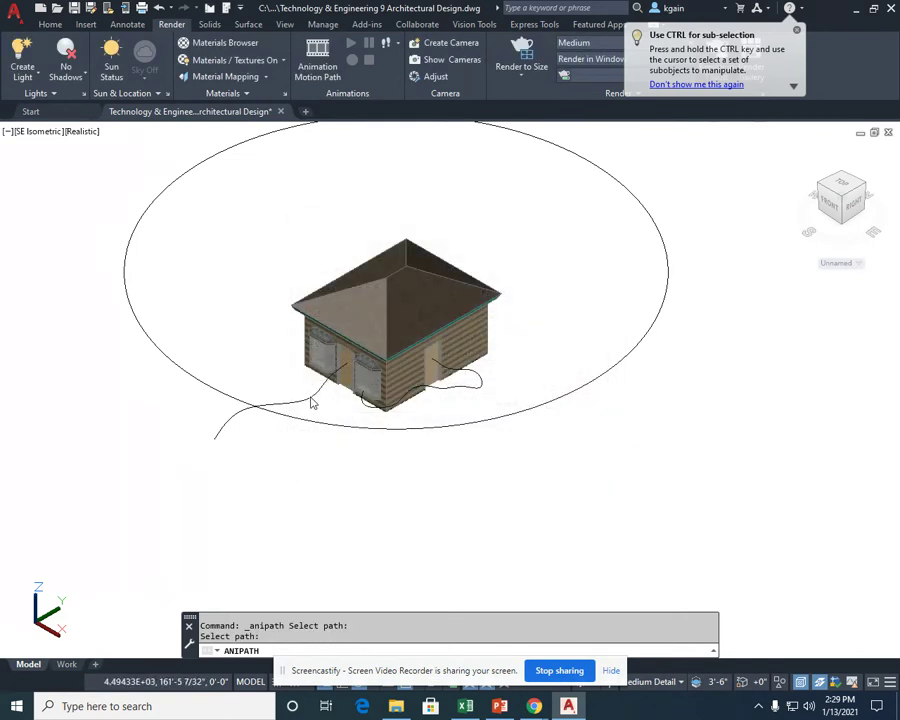
pyautogui.click(312, 403)
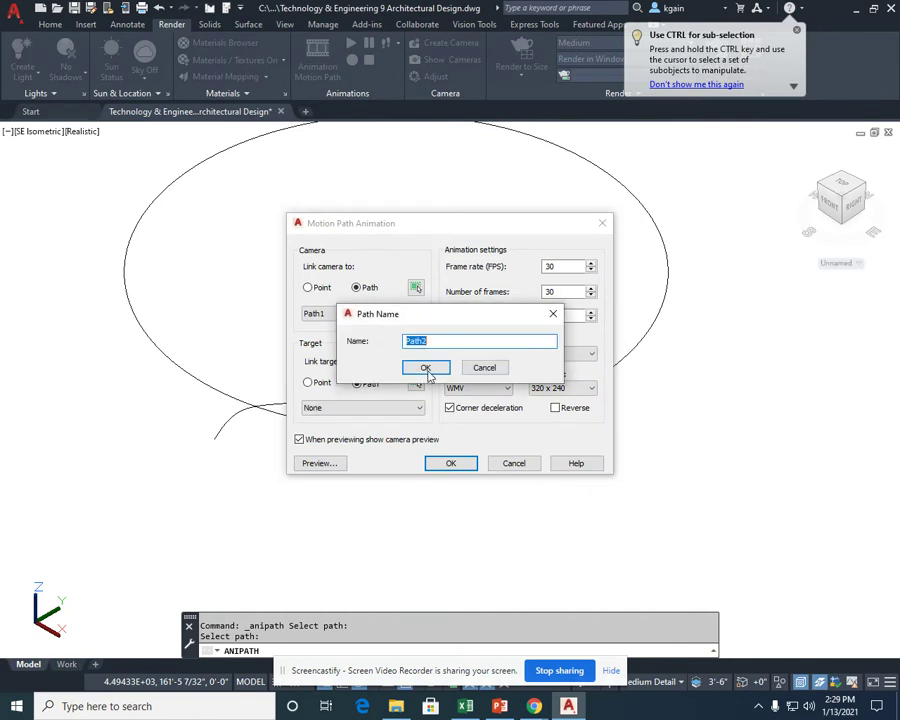
pyautogui.click(427, 368)
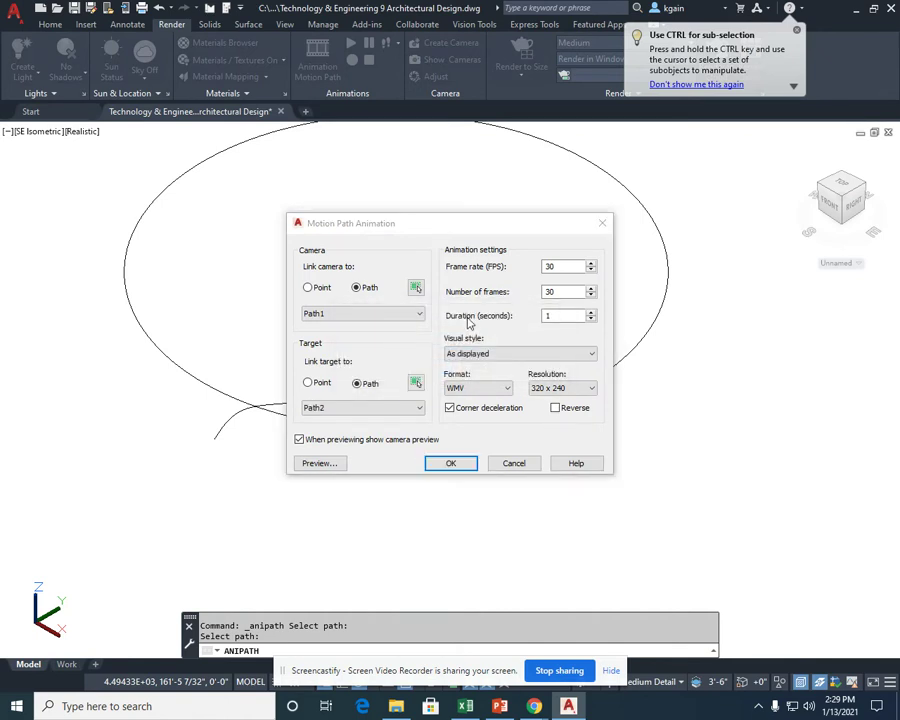
pyautogui.click(555, 316)
pyautogui.write('0')
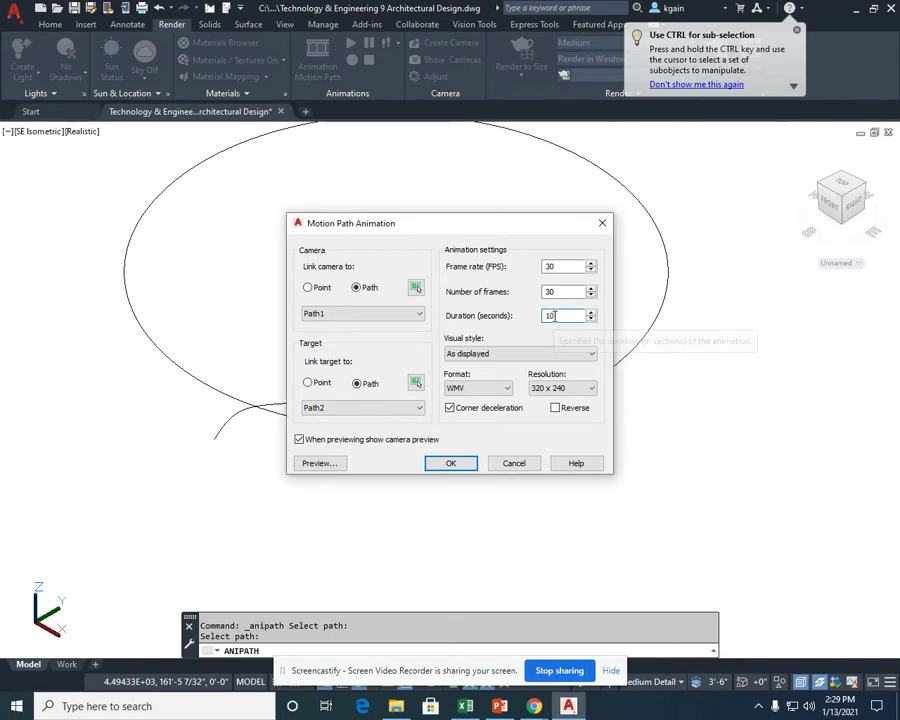
pyautogui.click(323, 467)
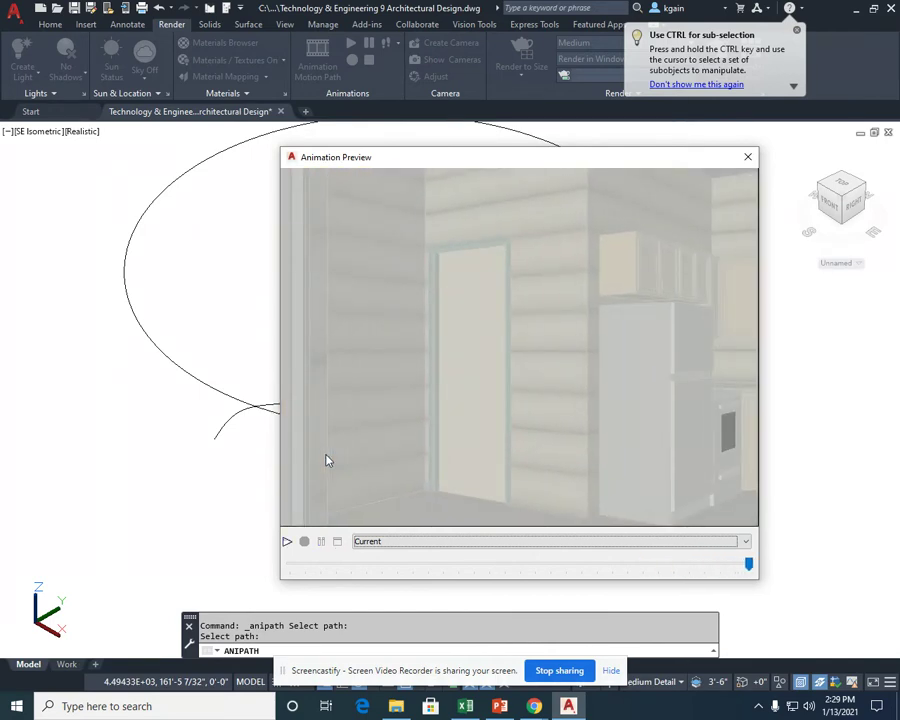
# Close the Animation Preview after the walkthrough plays to its end.
pyautogui.click(748, 158)
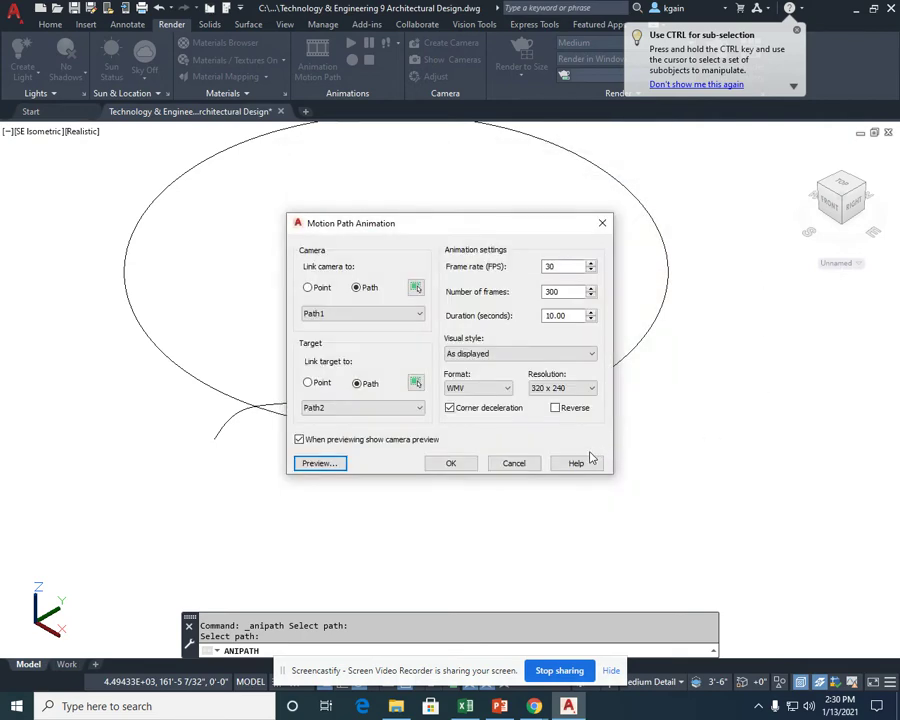
# Cancel the Motion Path Animation dialog and orbit the house toward a front view.
pyautogui.click(513, 463)
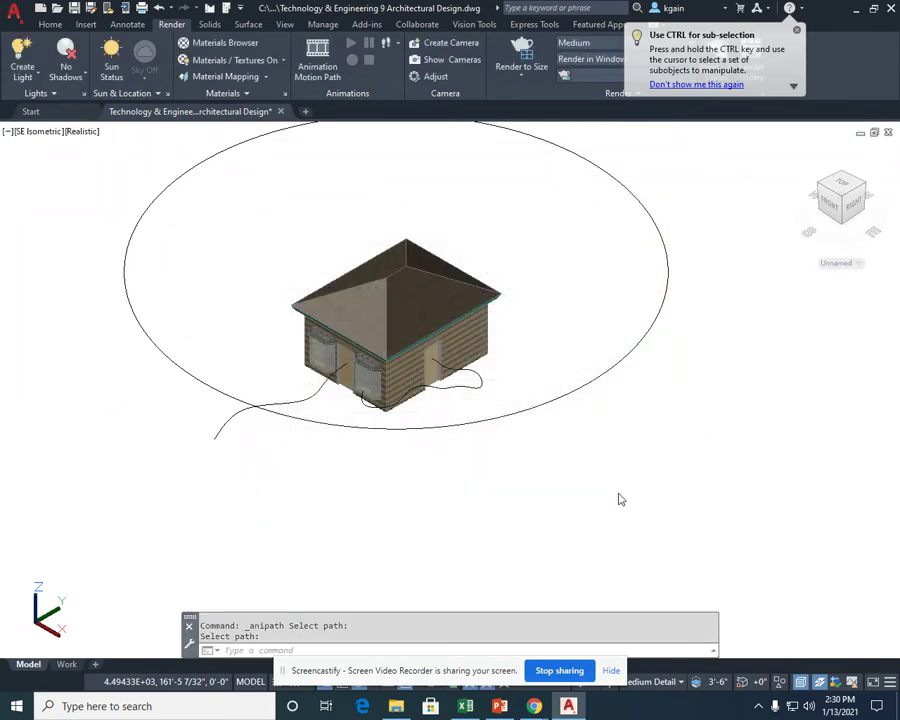
pyautogui.keyDown('shift'); pyautogui.moveTo(442, 424); pyautogui.dragTo(486, 218, button='middle'); pyautogui.keyUp('shift')
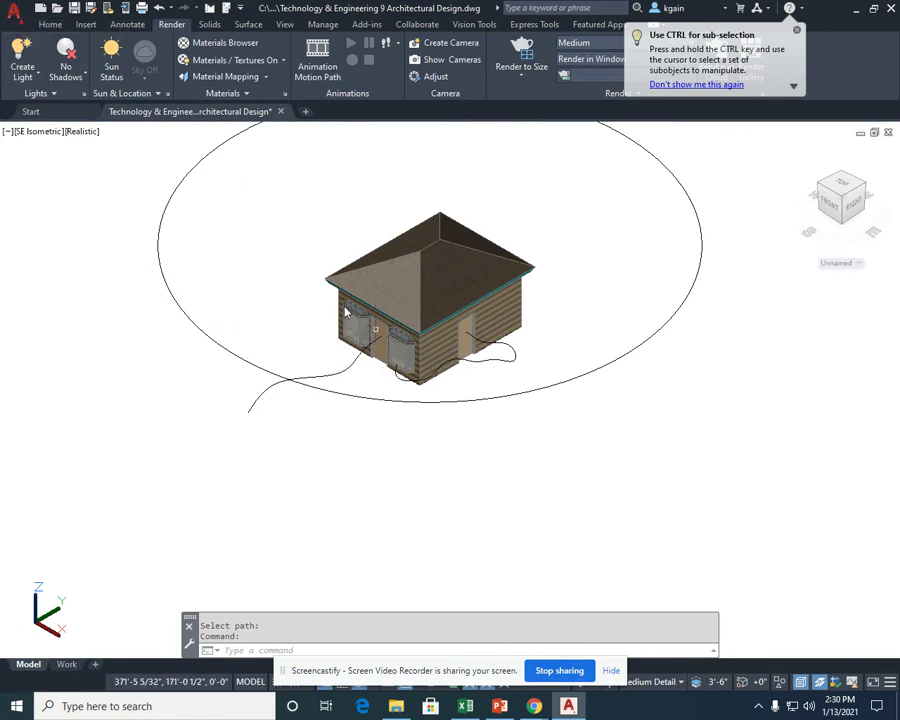
pyautogui.click(50, 24)
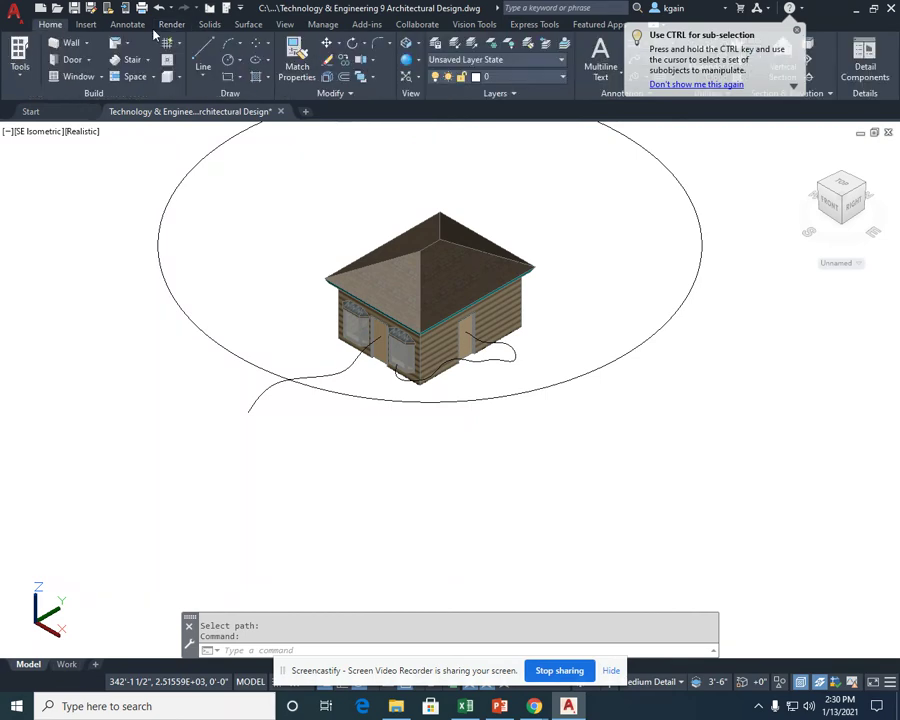
pyautogui.click(421, 44)
pyautogui.click(450, 351)
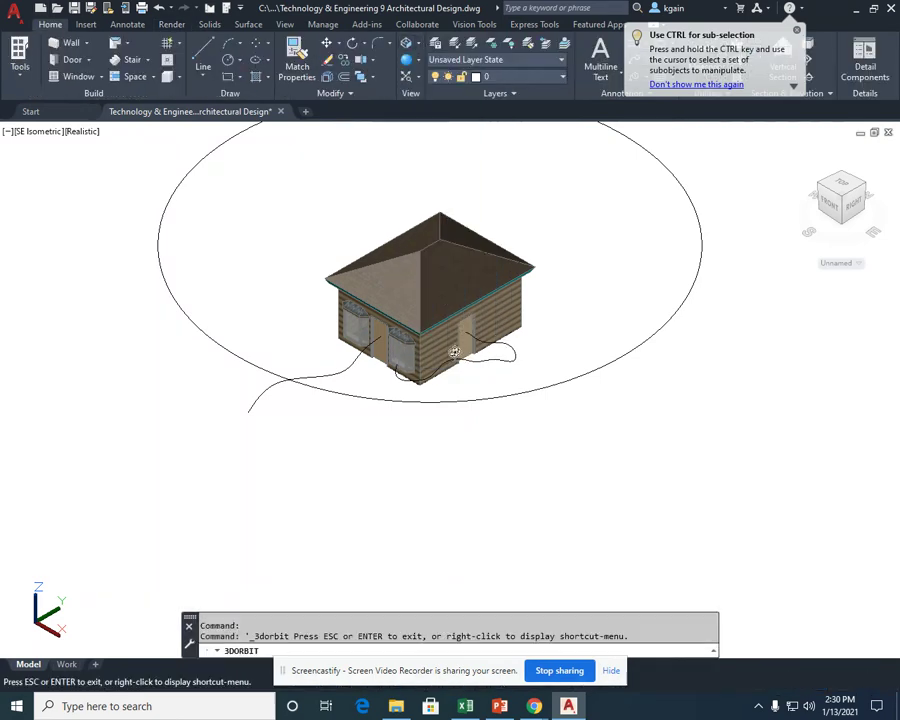
pyautogui.moveTo(458, 352); pyautogui.dragTo(587, 364)
pyautogui.rightClick(589, 219)
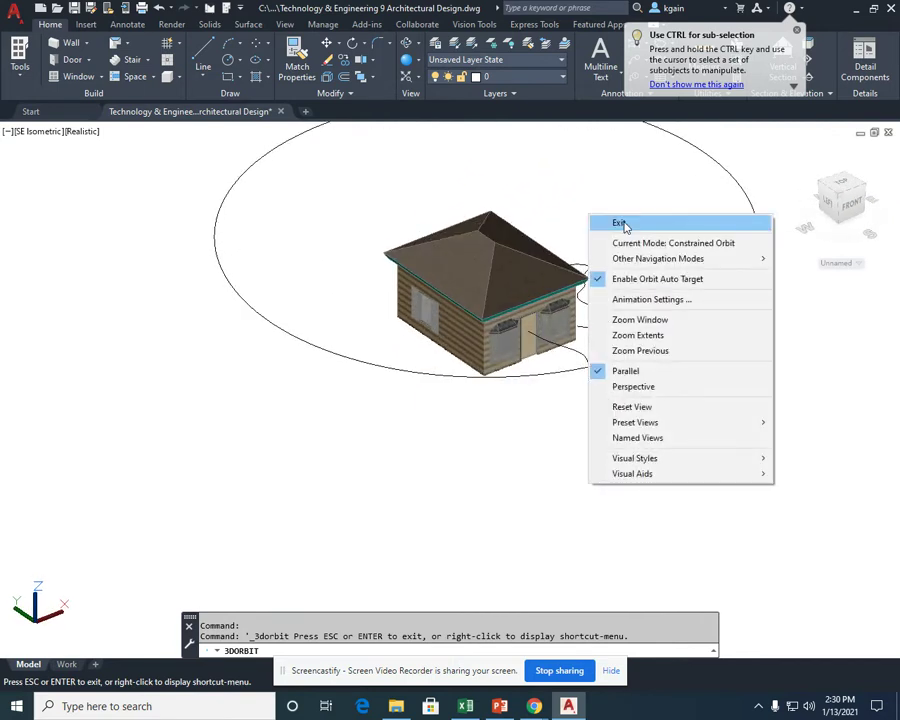
pyautogui.click(623, 225)
# Turn off the A-Roof layer and orbit to look down into the roofless house.
pyautogui.click(515, 77)
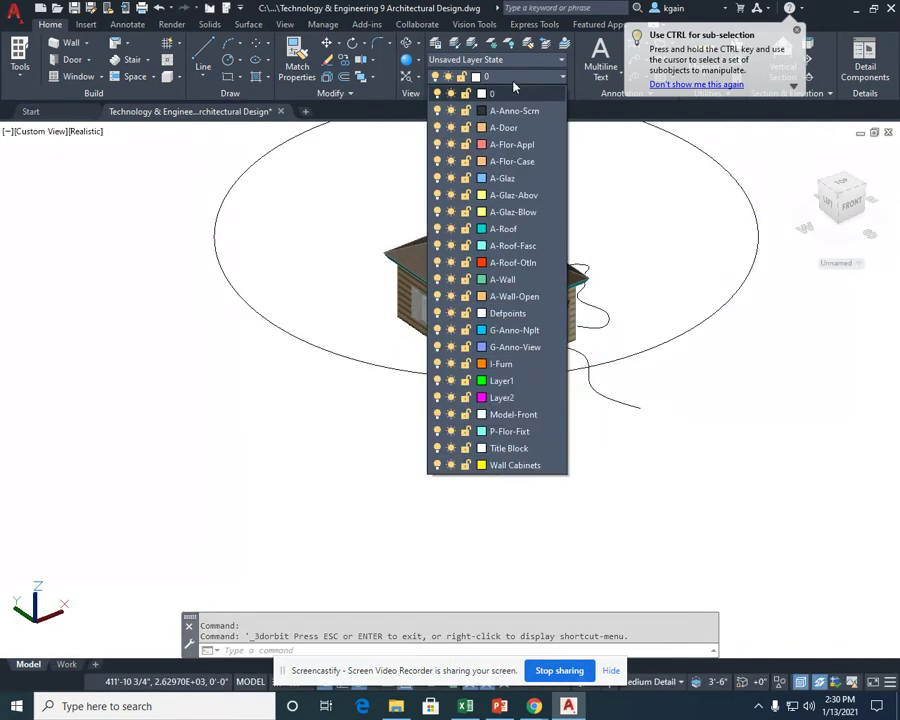
pyautogui.click(437, 230)
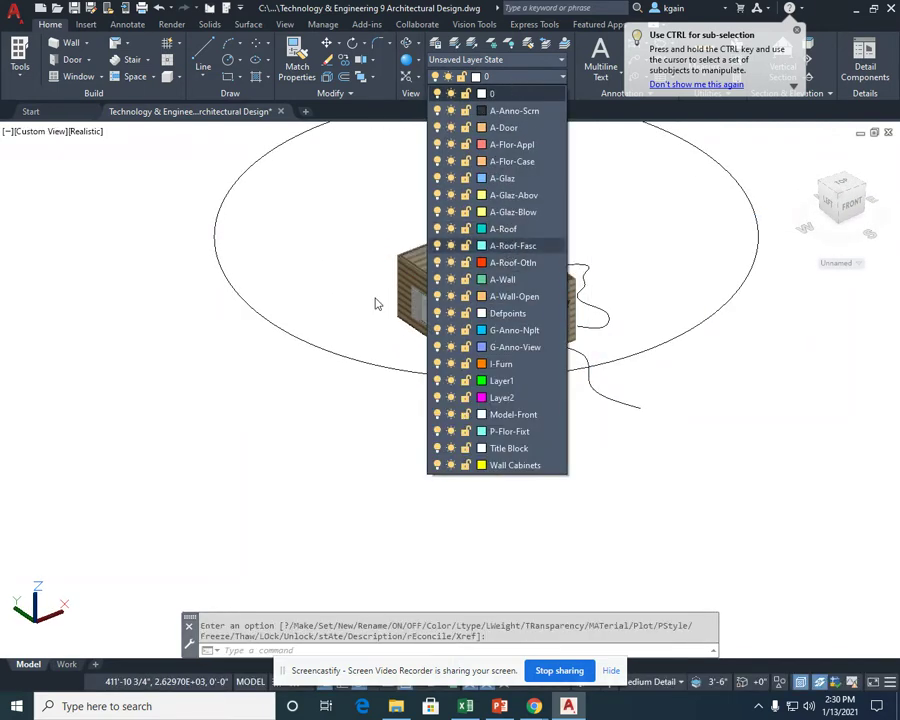
pyautogui.click(312, 303)
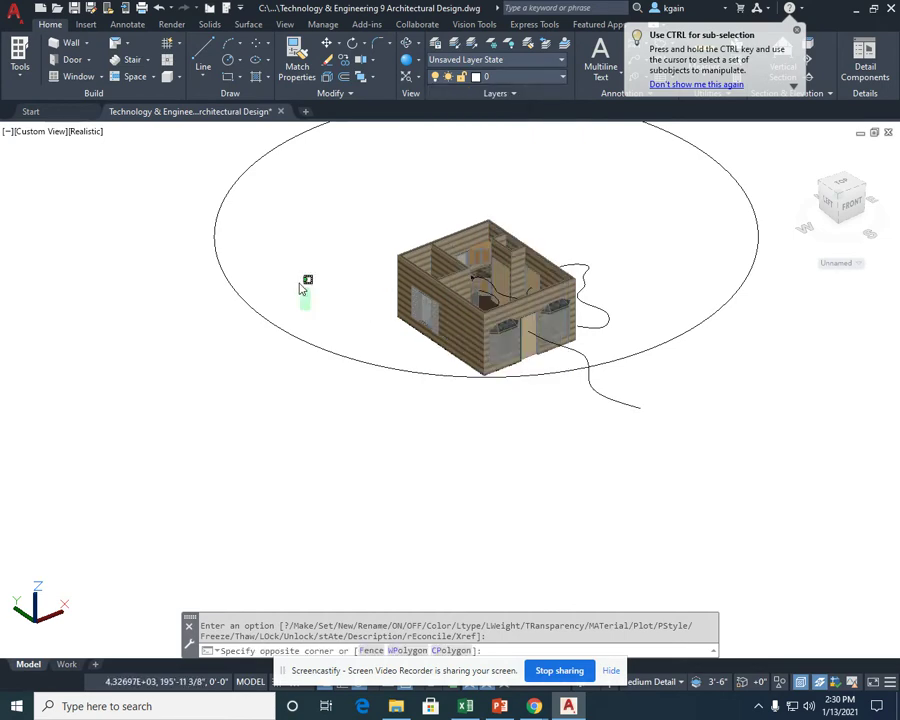
pyautogui.click(412, 62)
pyautogui.moveTo(436, 151); pyautogui.dragTo(587, 206)
# Tilt the view to look down on the house, then exit orbit.
pyautogui.rightClick(587, 206)
pyautogui.click(592, 208)
pyautogui.scroll(10, 484, 286)
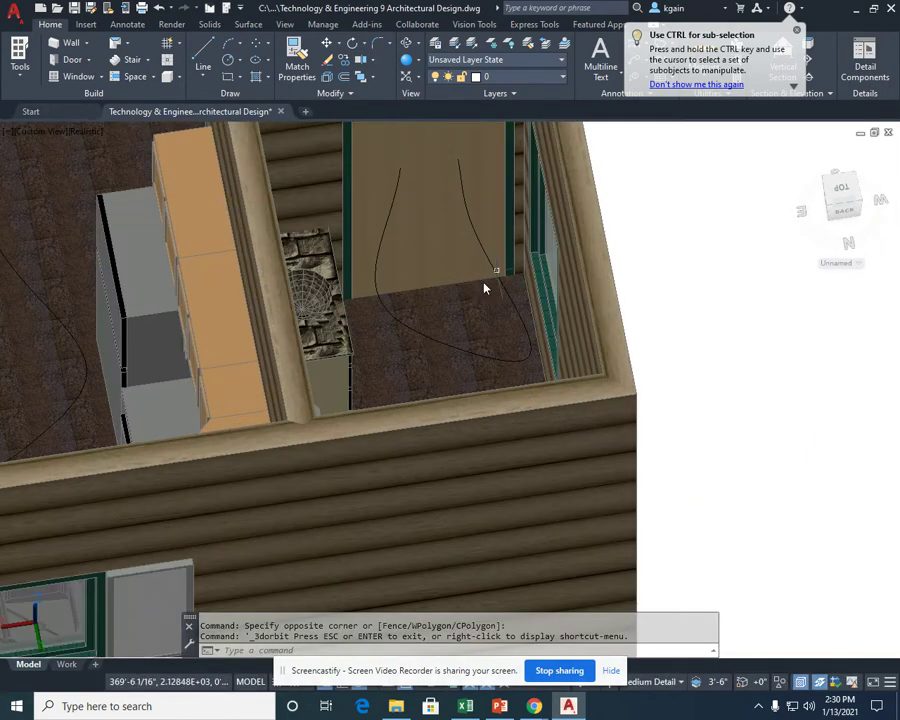
pyautogui.scroll(-5, 495, 229)
pyautogui.moveTo(464, 254)
pyautogui.keyDown('shift'); pyautogui.mouseDown(button='middle')
pyautogui.moveTo(458, 277)
pyautogui.moveTo(429, 250)
pyautogui.moveTo(466, 265)
pyautogui.mouseUp(button='middle'); pyautogui.keyUp('shift')
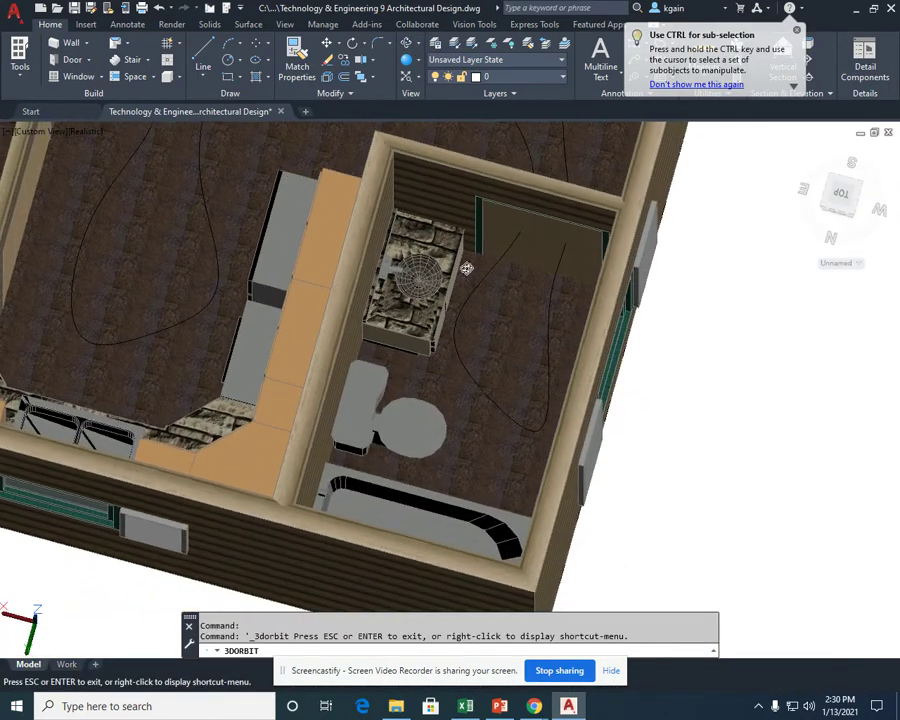
pyautogui.rightClick(466, 265)
pyautogui.click(482, 277)
# Move one spline fit point next to the stone block's corner.
pyautogui.click(453, 353)
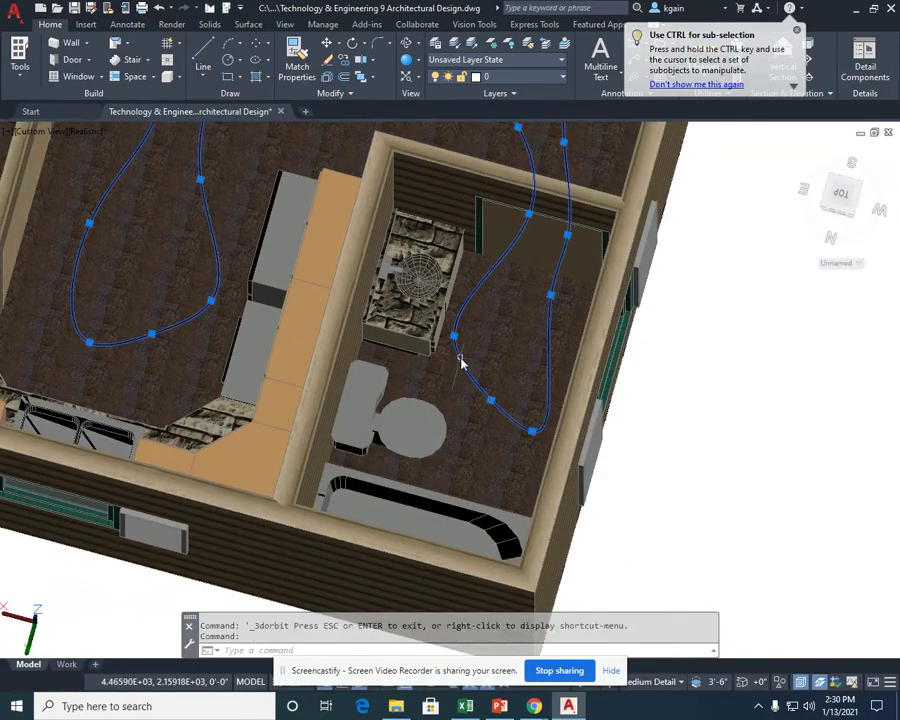
pyautogui.scroll(4, 454, 345)
pyautogui.click(443, 298)
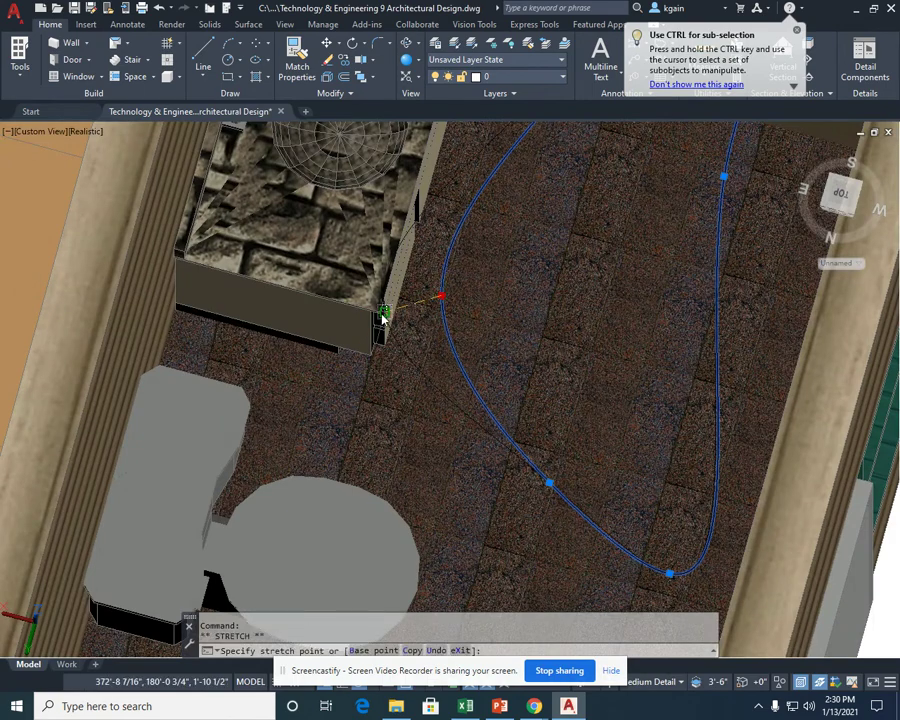
pyautogui.click(380, 314)
# Drag the spline's middle point so the lower loop swings past the toilet, then orbit near top-down.
pyautogui.moveTo(465, 409); pyautogui.dragTo(440, 250, button='middle')
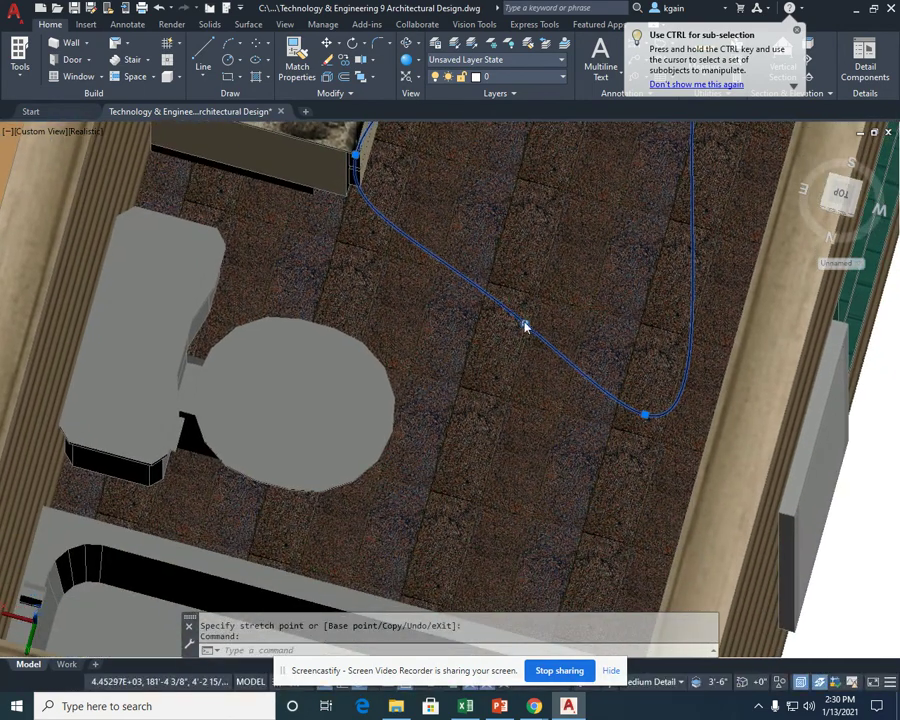
pyautogui.click(524, 323)
pyautogui.click(393, 430)
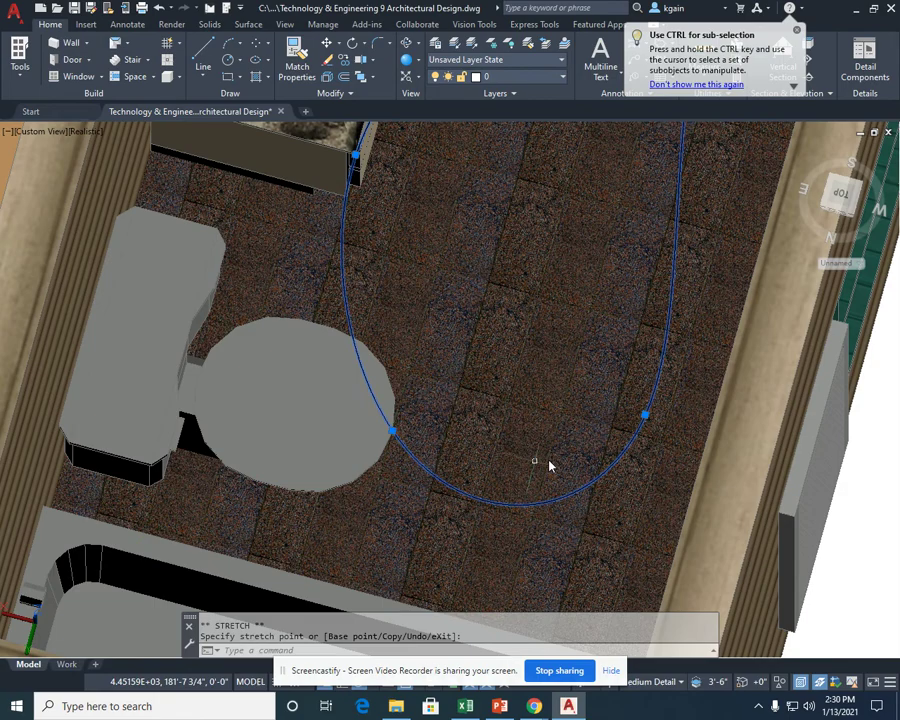
pyautogui.scroll(-3, 620, 425)
pyautogui.scroll(-2, 530, 385)
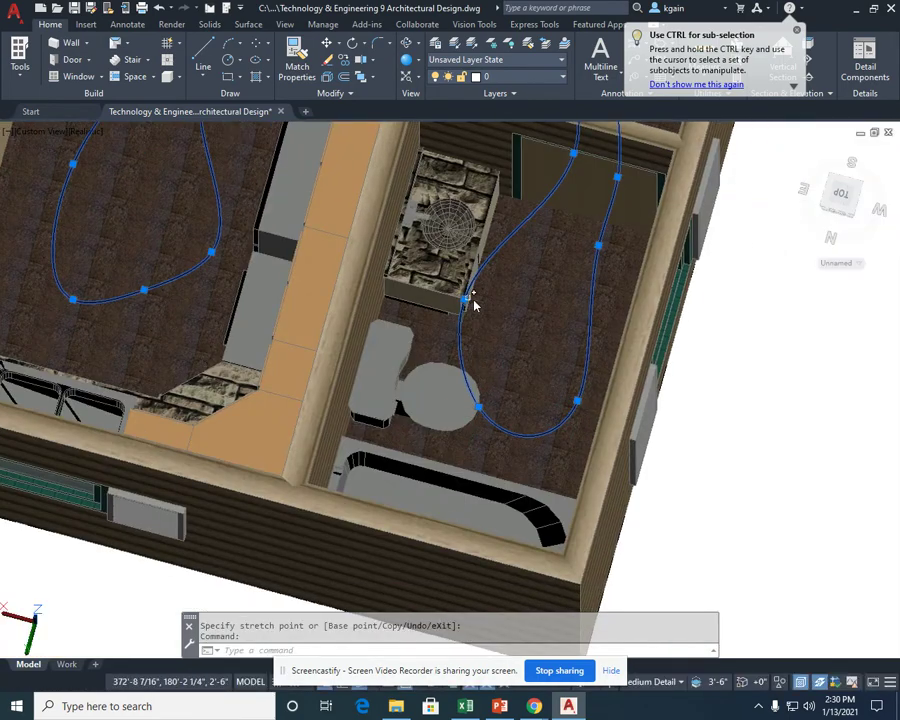
pyautogui.press('Escape')
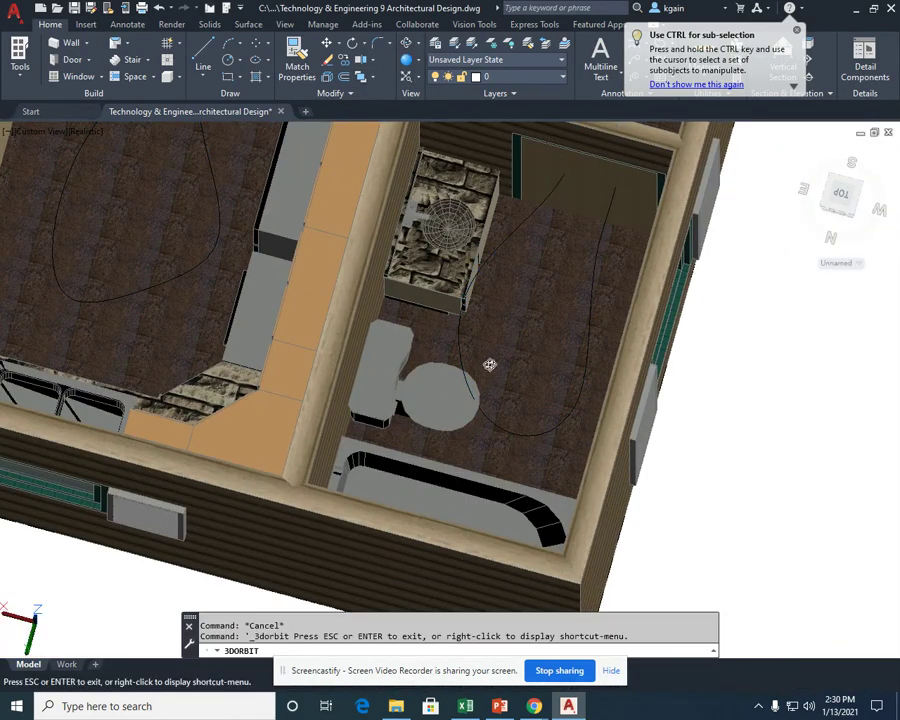
pyautogui.keyDown('shift'); pyautogui.moveTo(488, 363); pyautogui.dragTo(260, 385, button='middle'); pyautogui.keyUp('shift')
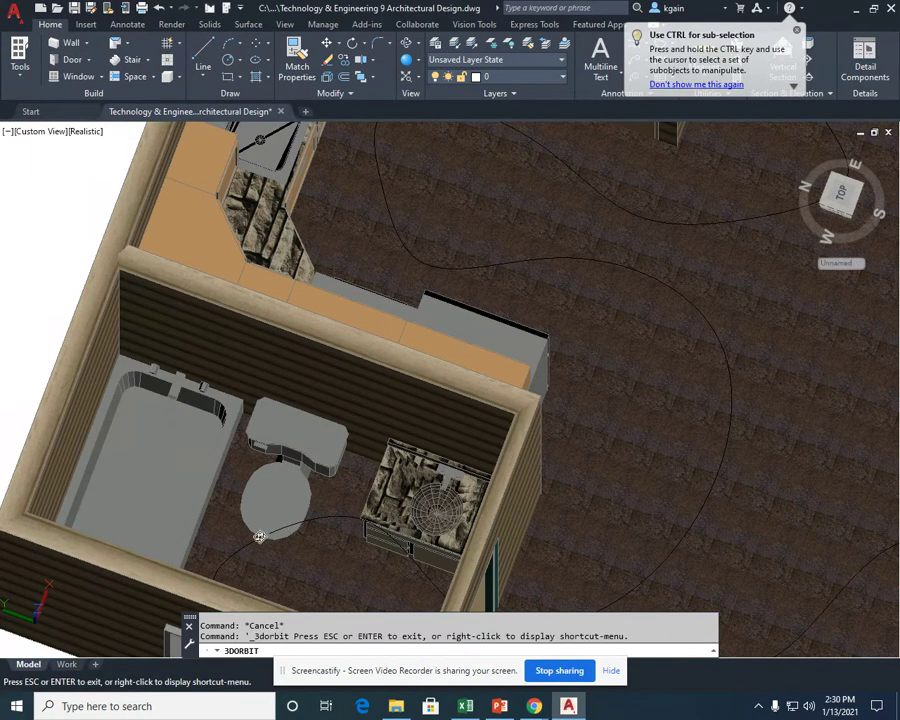
pyautogui.keyDown('shift'); pyautogui.moveTo(259, 537); pyautogui.dragTo(103, 443, button='middle'); pyautogui.keyUp('shift')
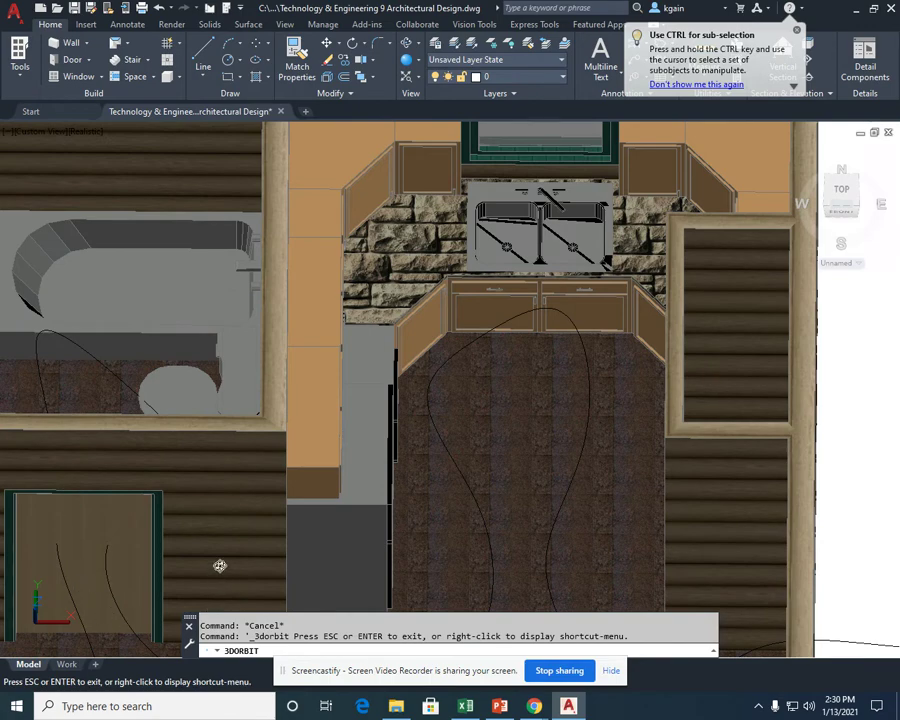
# Frame the whole house plan from directly above and exit orbit.
pyautogui.scroll(-5, 220, 566)
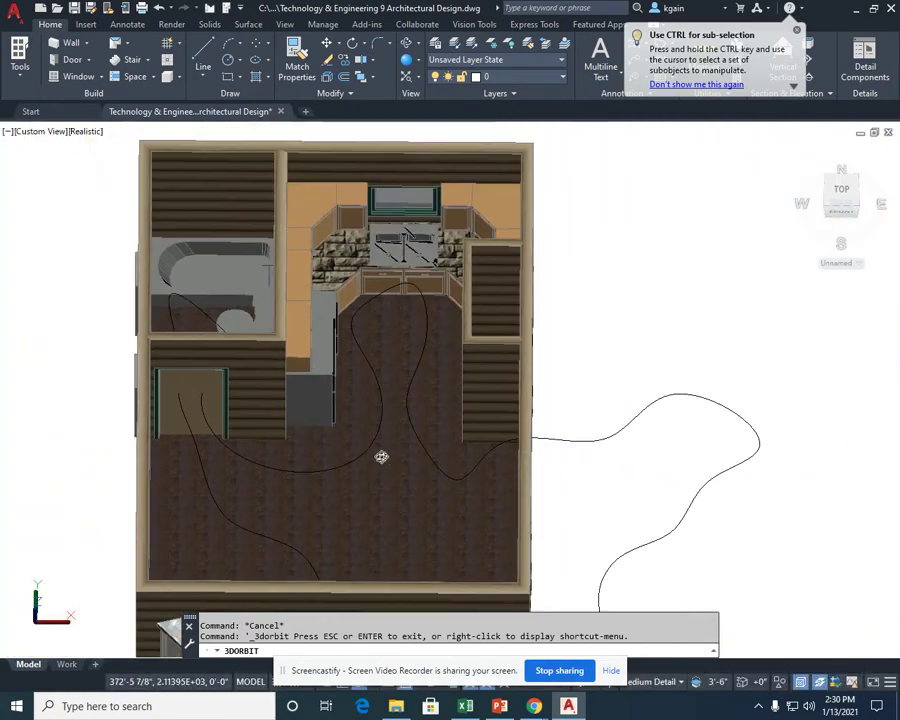
pyautogui.moveTo(381, 457); pyautogui.dragTo(351, 326, button='middle')
pyautogui.rightClick(572, 252)
pyautogui.click(606, 258)
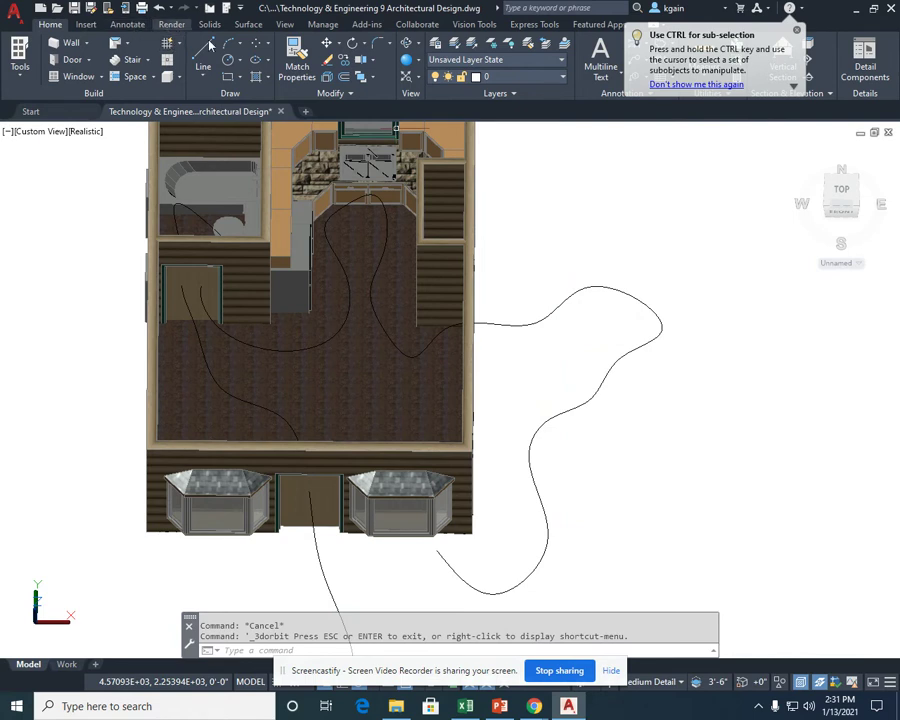
# Turn the A-Roof layer back on so the hip roof reappears.
pyautogui.click(538, 76)
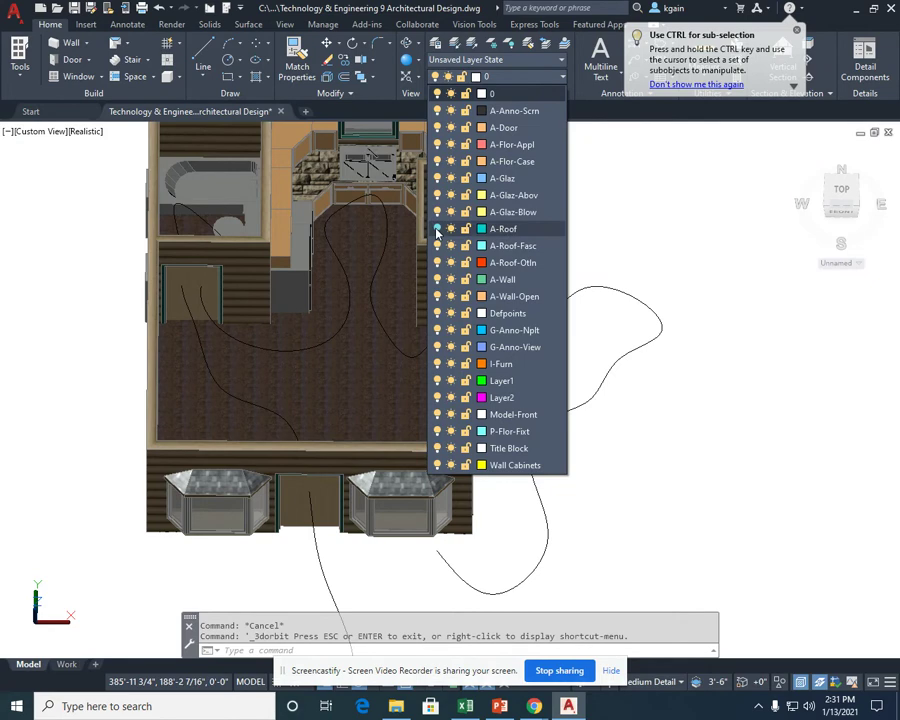
pyautogui.click(437, 229)
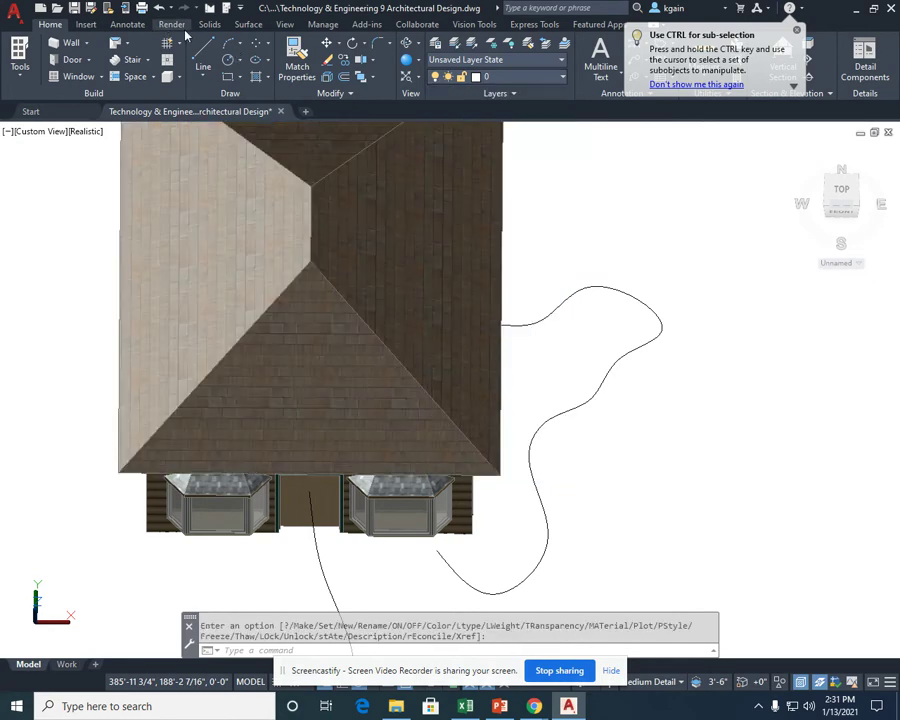
pyautogui.click(180, 24)
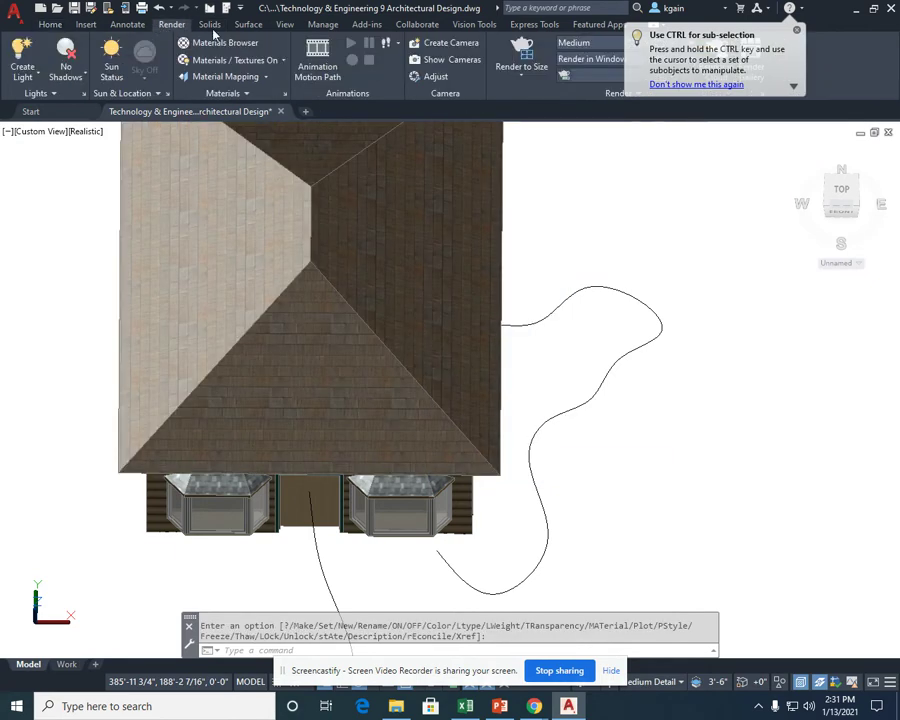
# Animate the camera along spline Path1 aimed along Path2, and preview the 10-second, 300-frame clip.
pyautogui.click(318, 60)
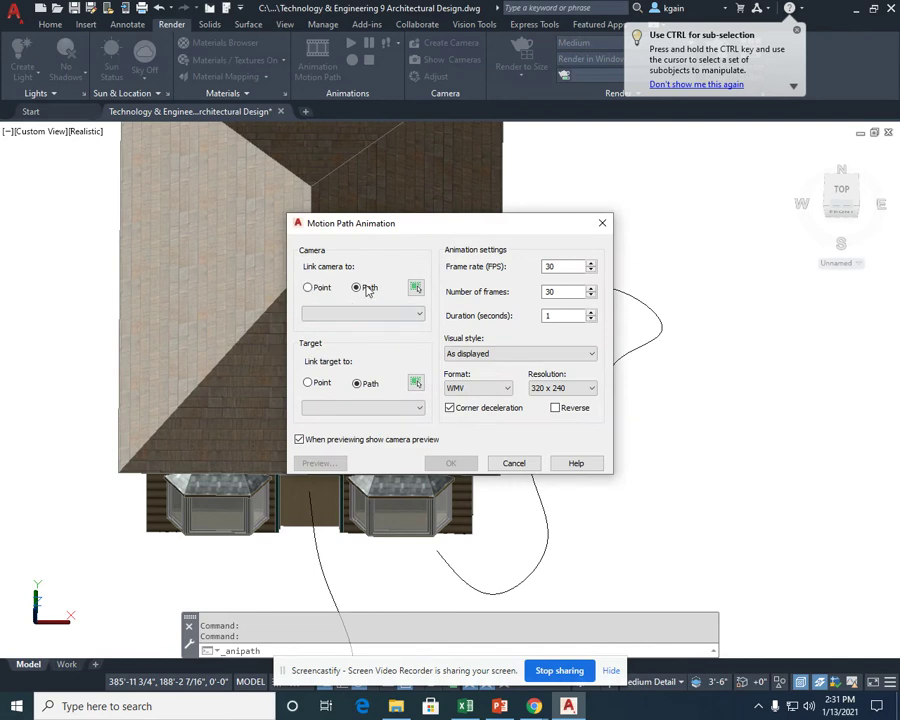
pyautogui.click(415, 287)
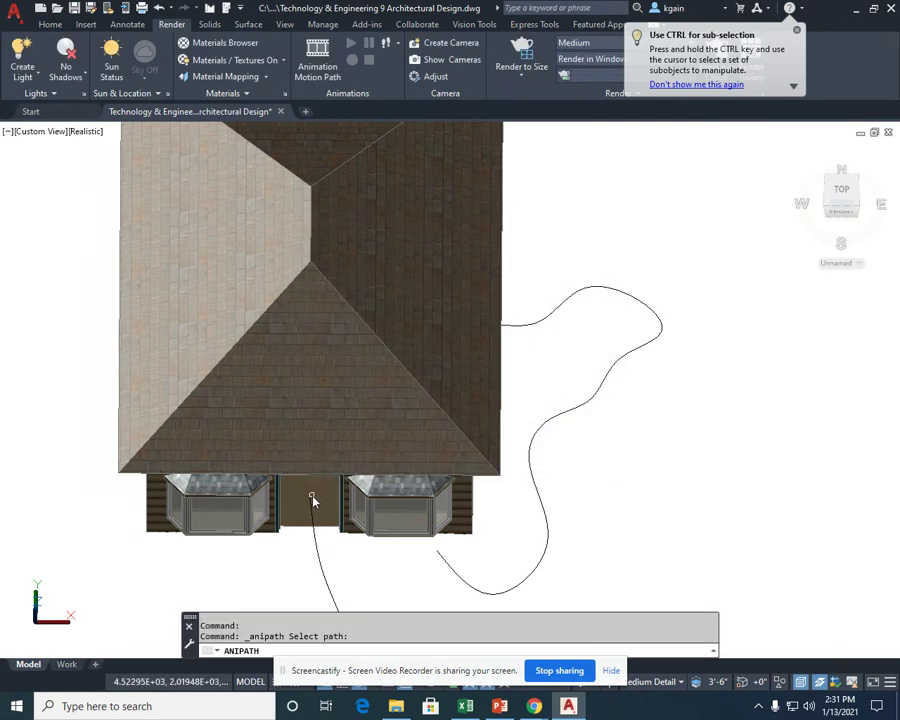
pyautogui.click(311, 512)
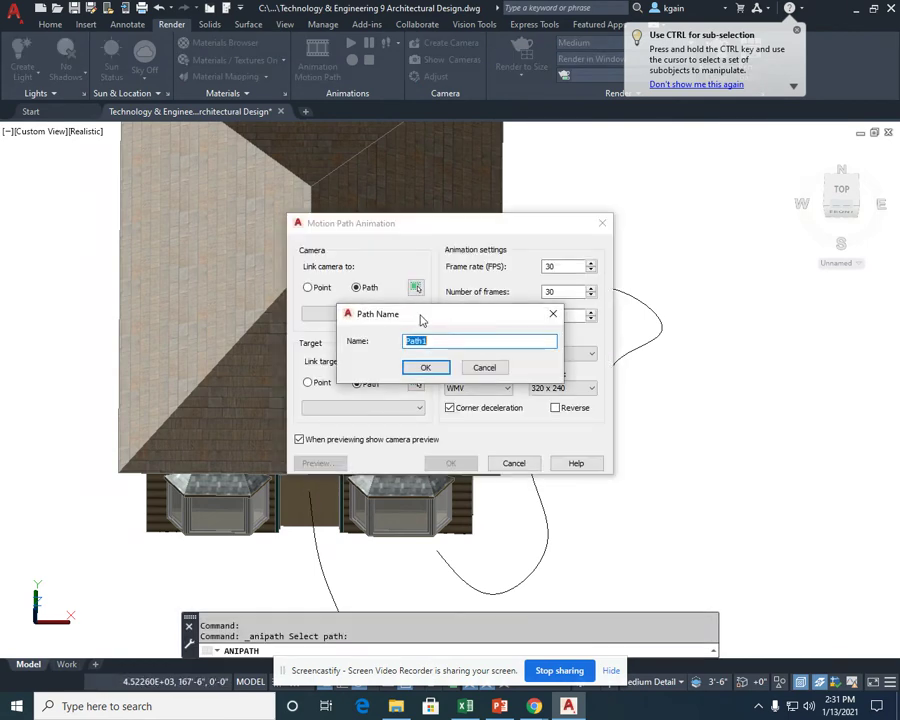
pyautogui.click(426, 368)
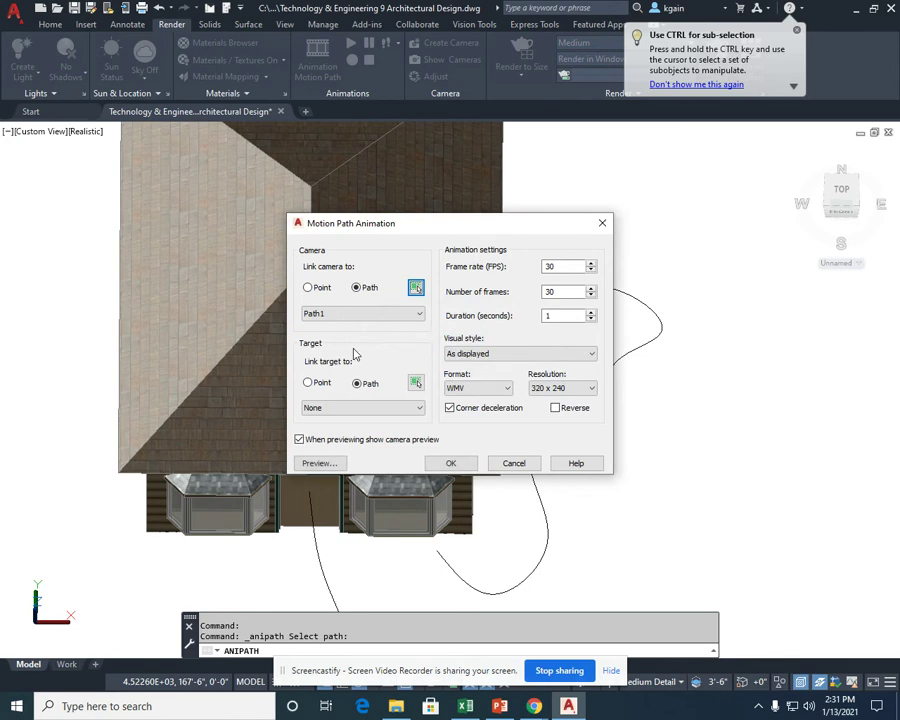
pyautogui.click(415, 385)
pyautogui.click(311, 505)
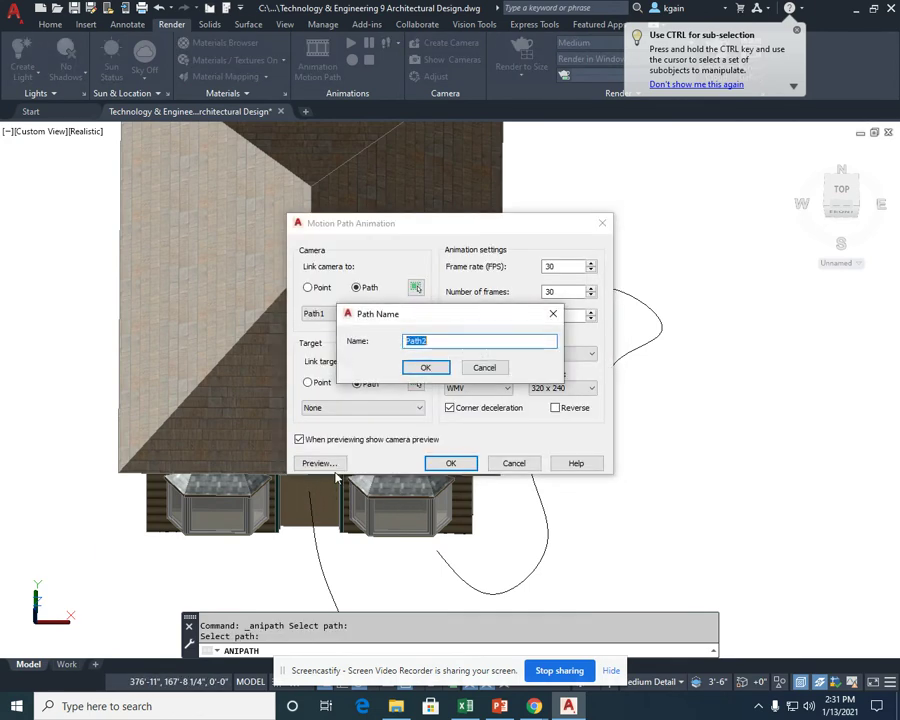
pyautogui.click(426, 368)
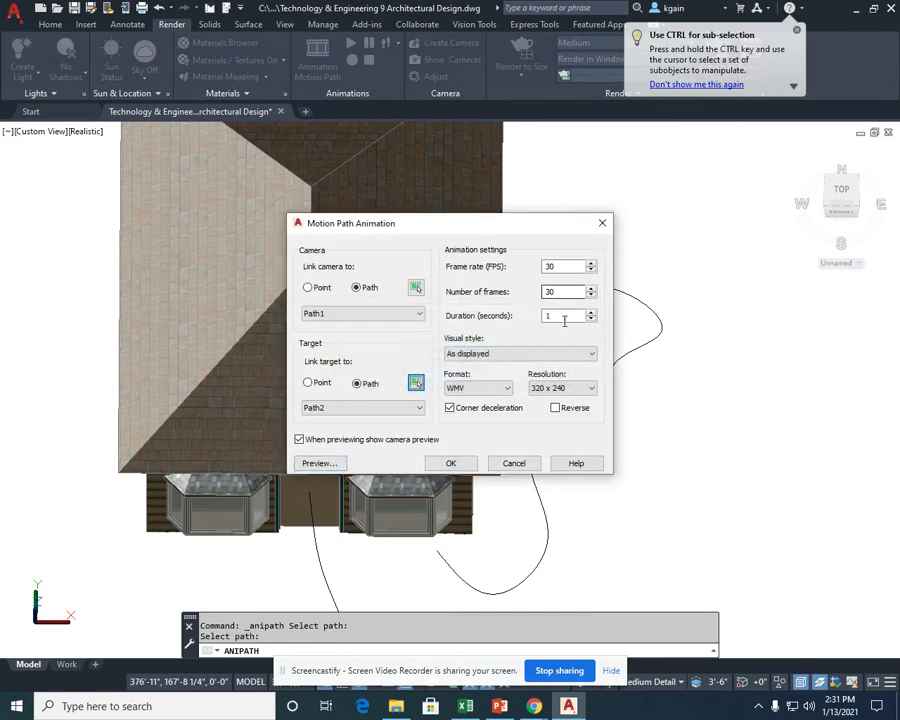
pyautogui.click(328, 466)
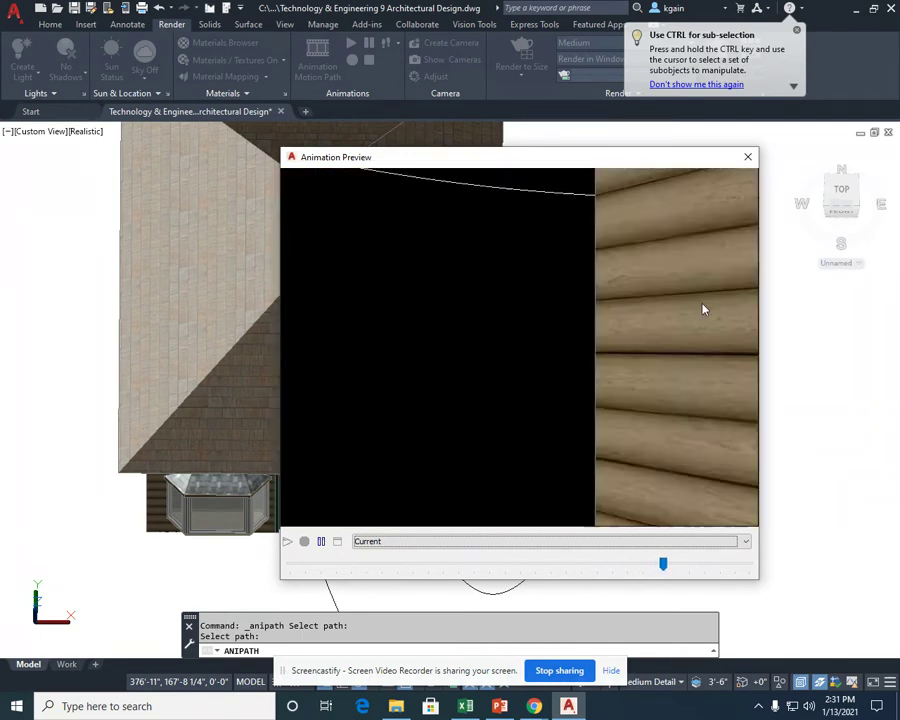
pyautogui.click(747, 159)
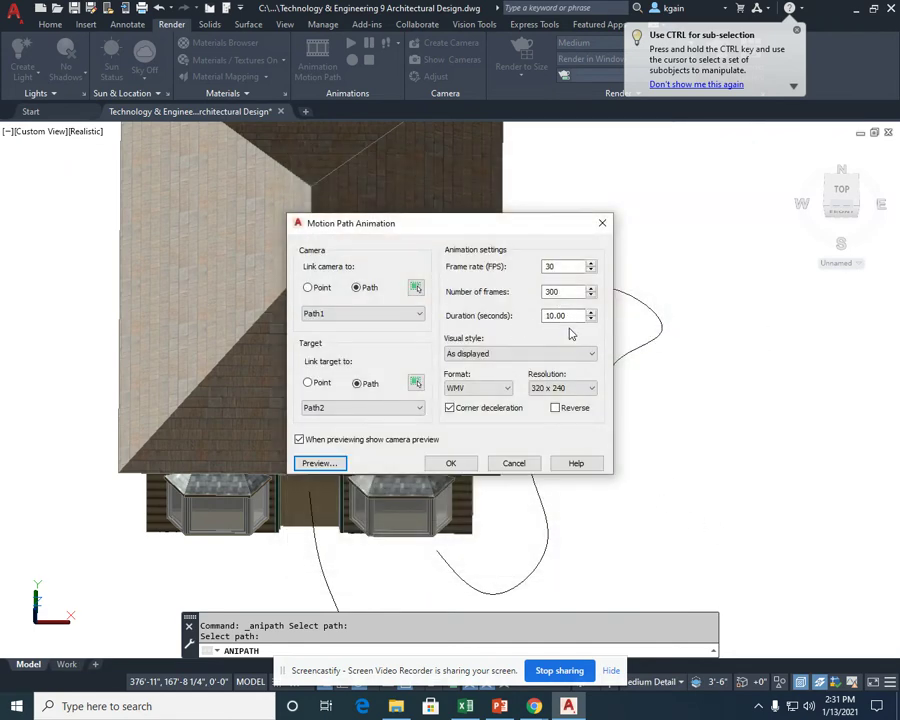
# Cancel the Motion Path Animation dialog and end the pending path prompt.
pyautogui.click(514, 463)
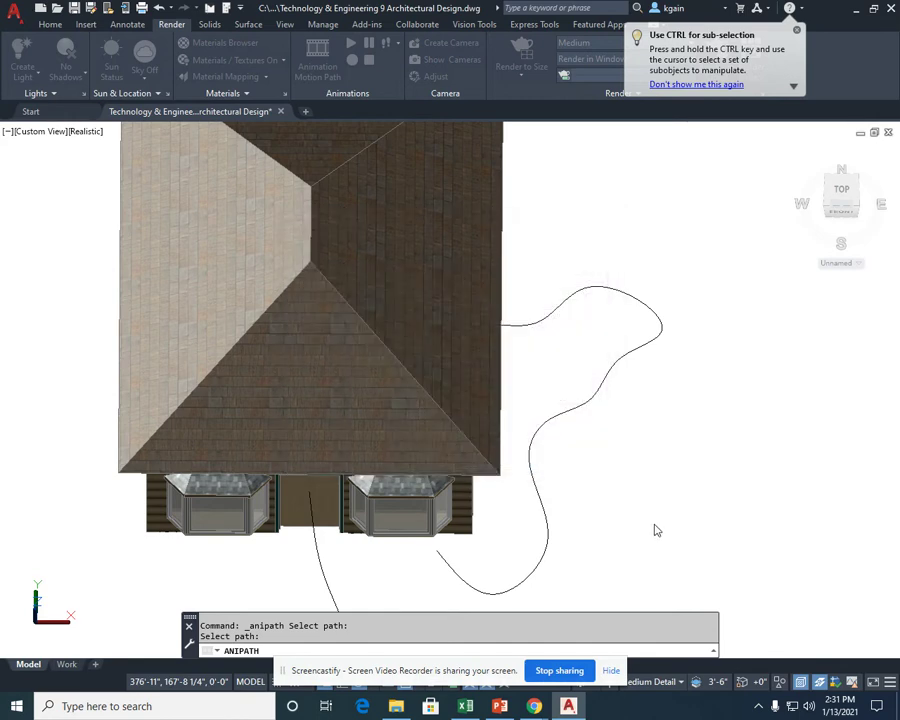
pyautogui.scroll(3, 650, 526)
pyautogui.scroll(-5, 618, 536)
pyautogui.scroll(-3, 528, 331)
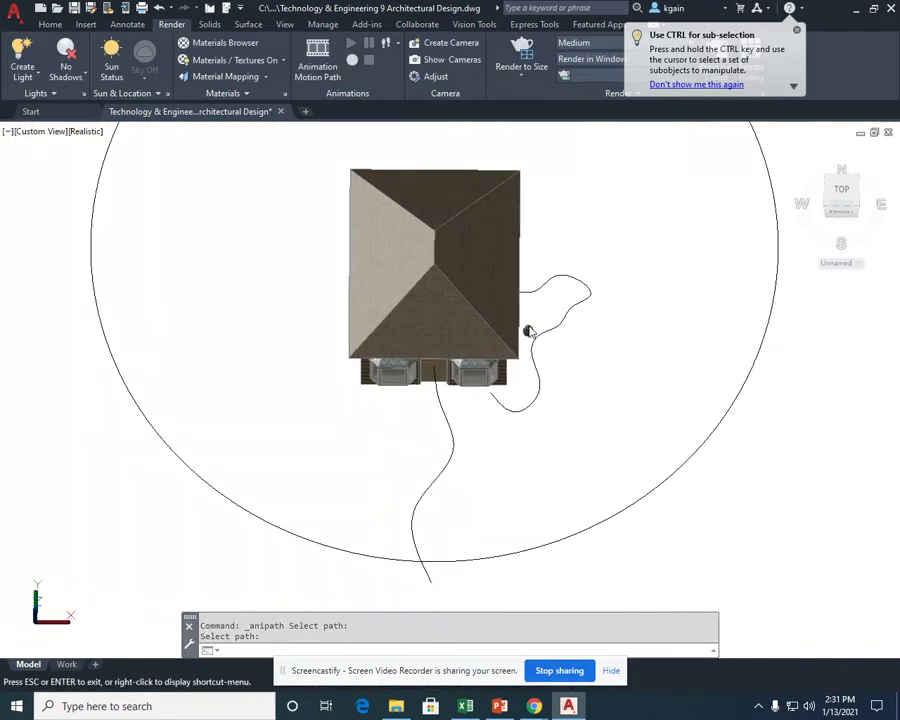
pyautogui.press('Escape')
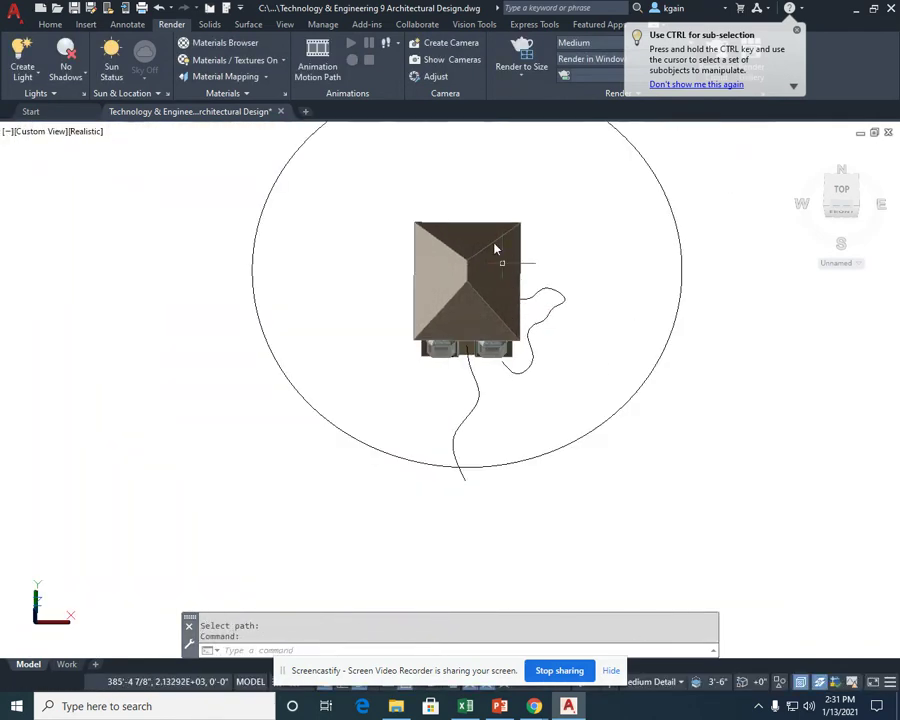
# Switch the house to the SE Isometric preset view.
pyautogui.click(50, 25)
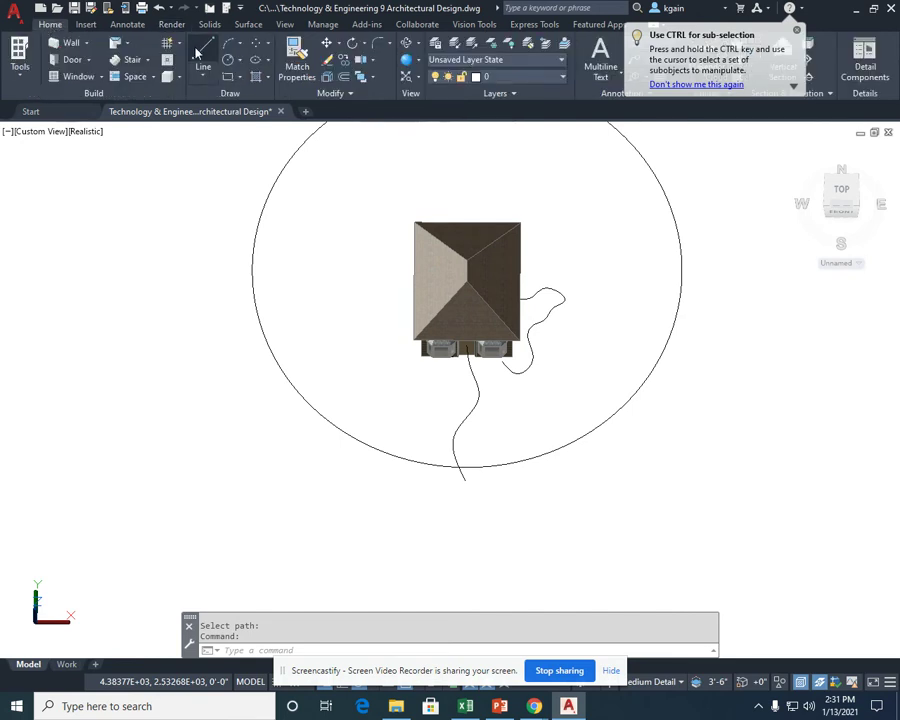
pyautogui.click(419, 44)
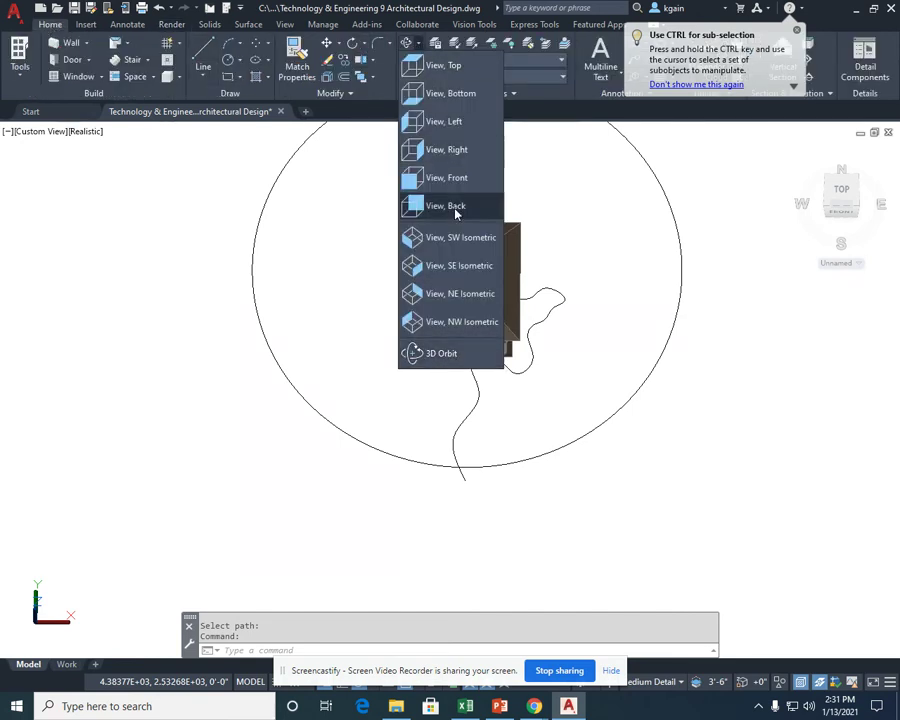
pyautogui.click(458, 263)
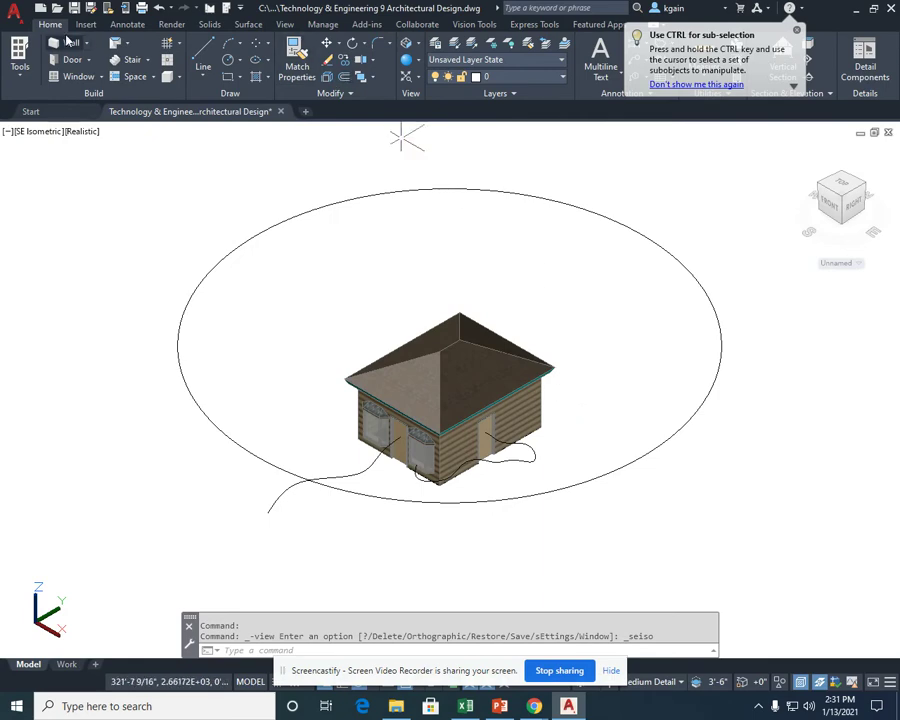
pyautogui.click(172, 25)
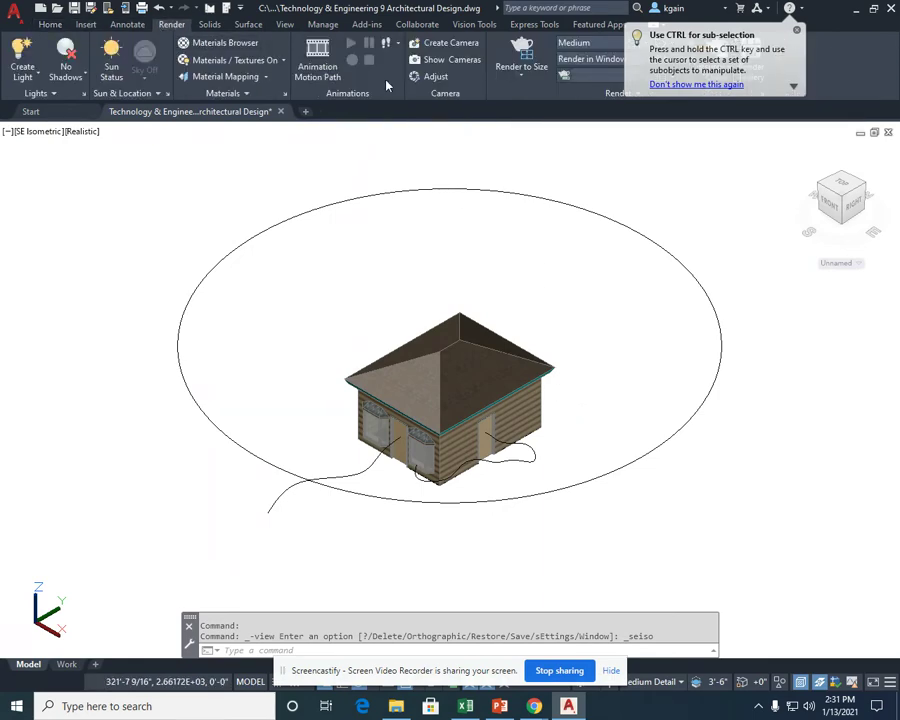
# Start a motion path animation with the winding spline as camera path Path1.
pyautogui.click(317, 60)
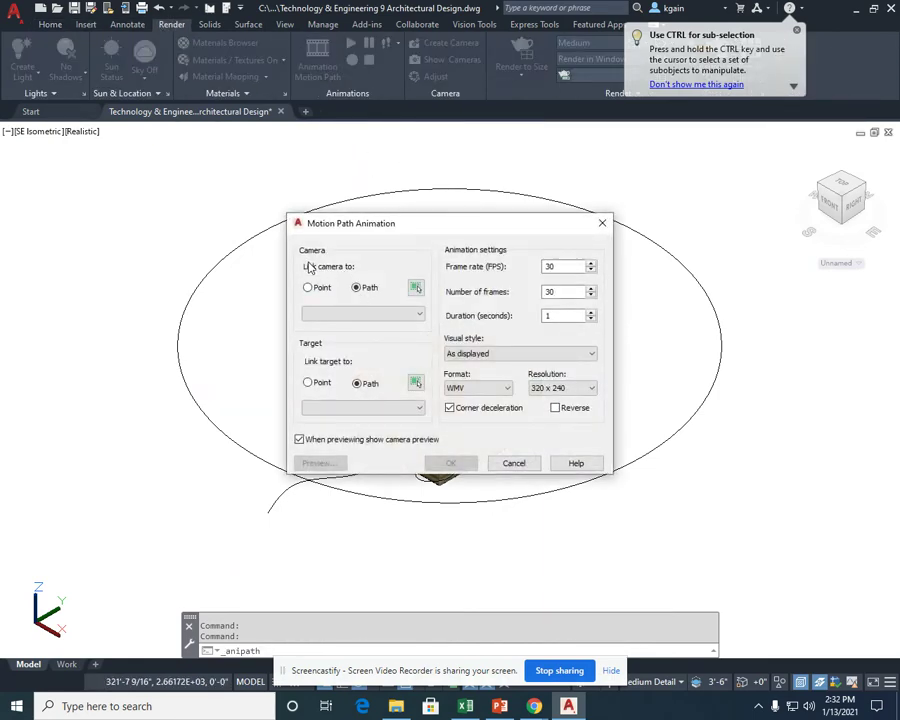
pyautogui.click(416, 288)
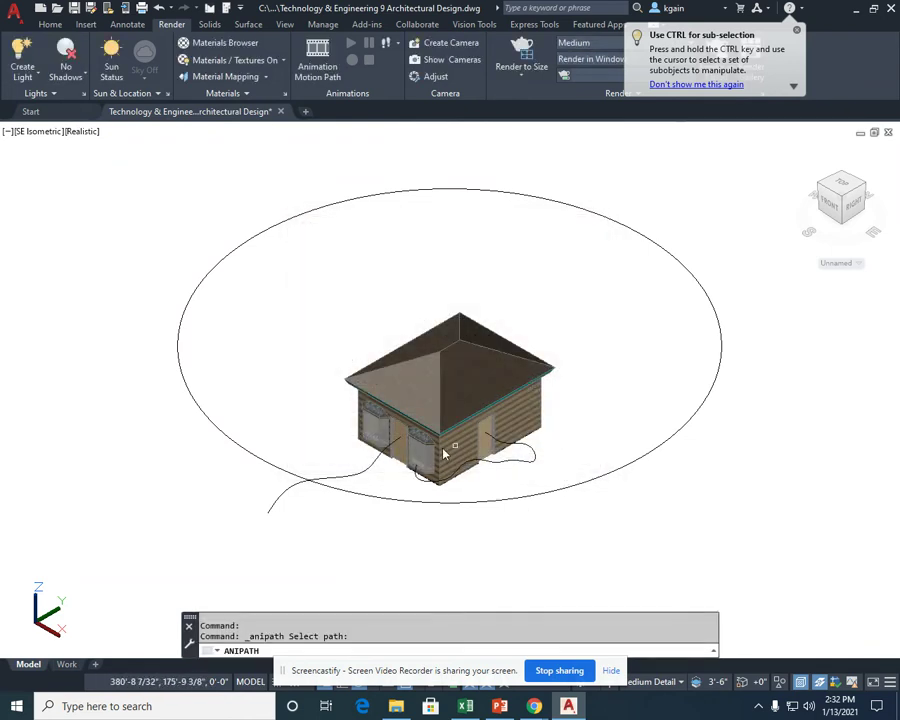
pyautogui.click(324, 491)
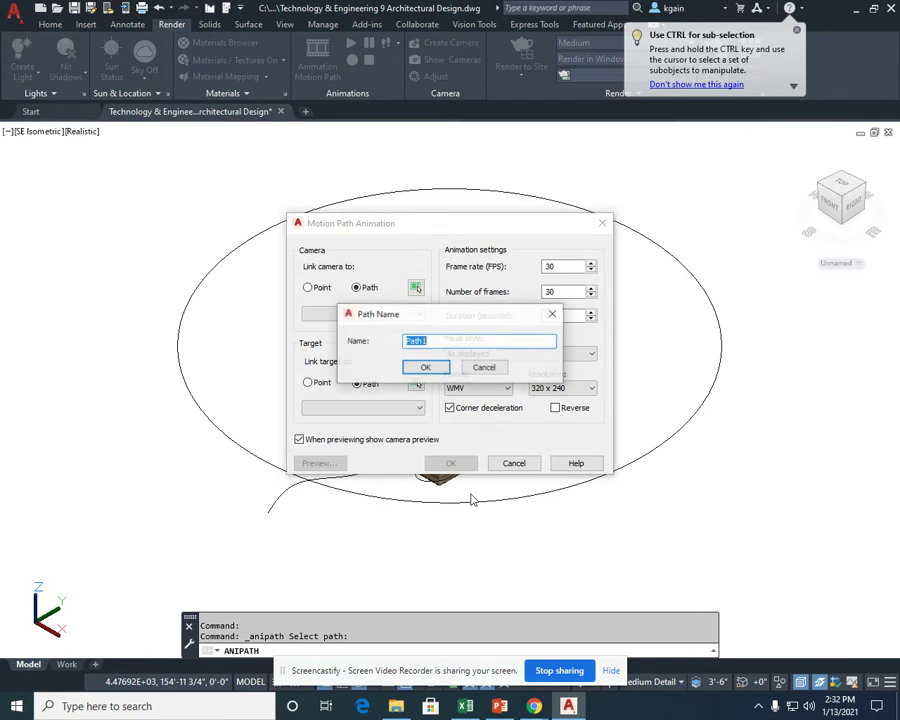
pyautogui.click(437, 370)
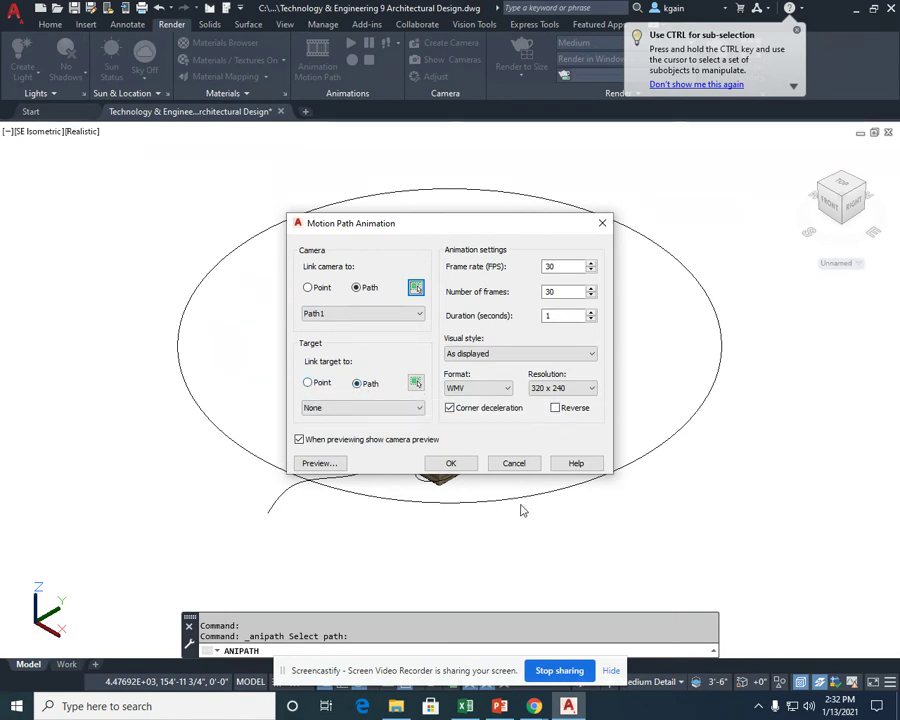
# Fix the target on the roof corner as Point 1 and preview the 1-second, 30-frame clip.
pyautogui.click(308, 384)
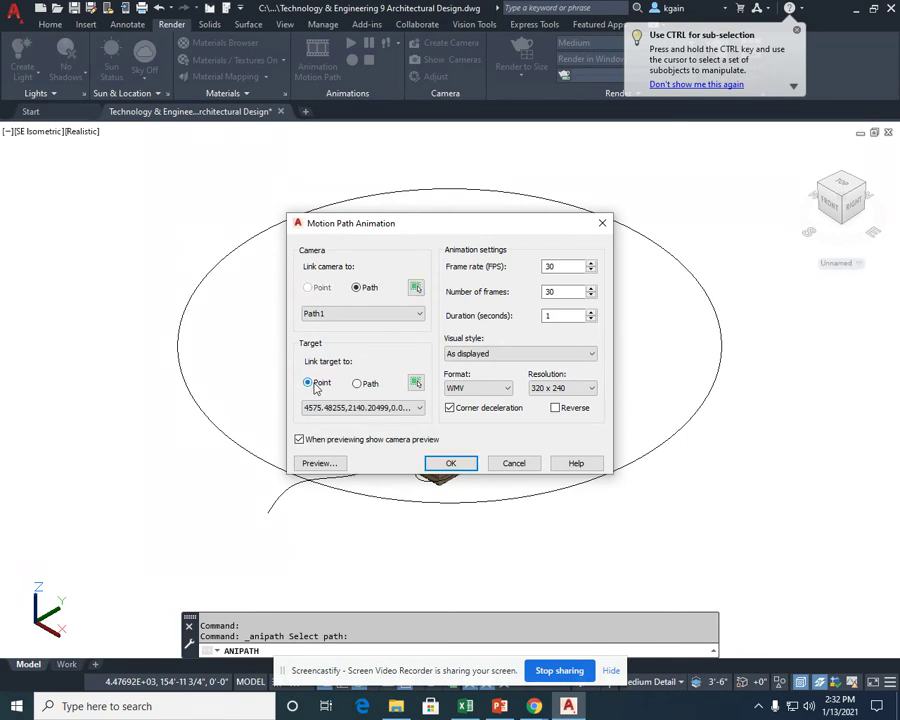
pyautogui.click(414, 383)
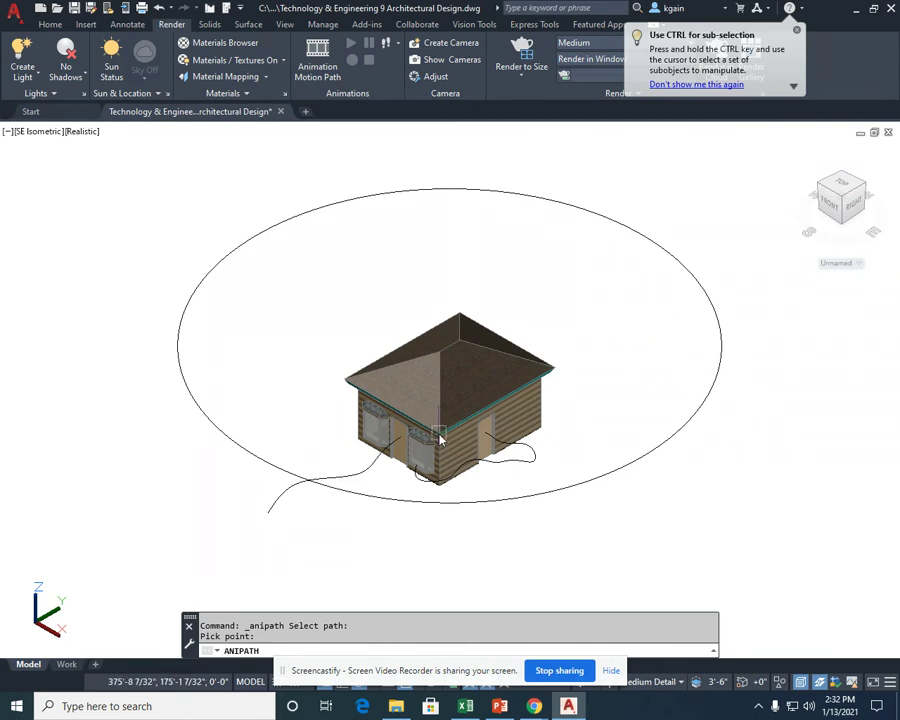
pyautogui.scroll(6, 440, 437)
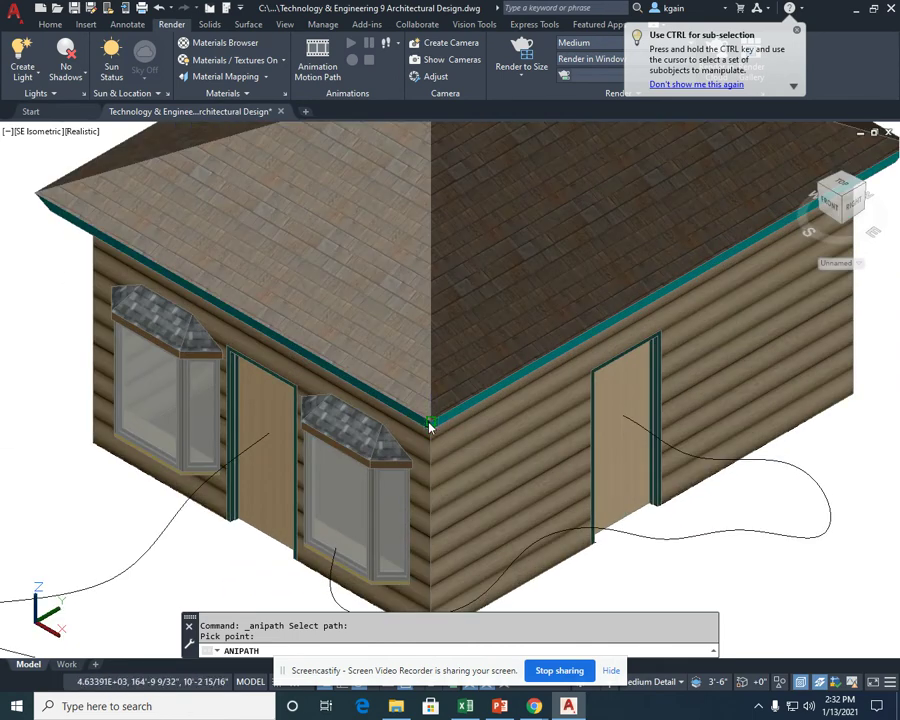
pyautogui.click(430, 425)
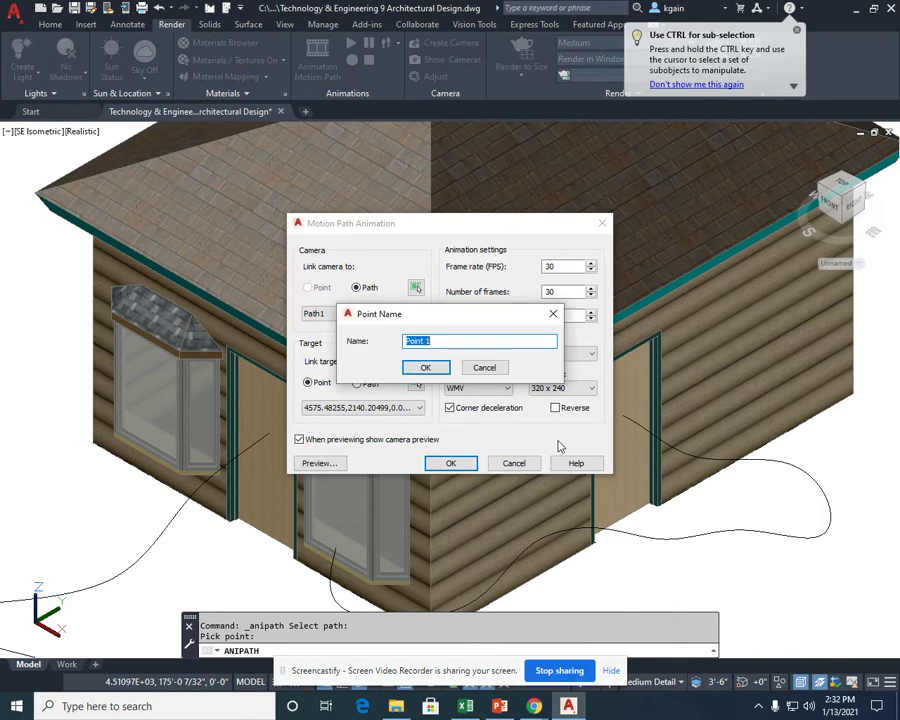
pyautogui.click(428, 368)
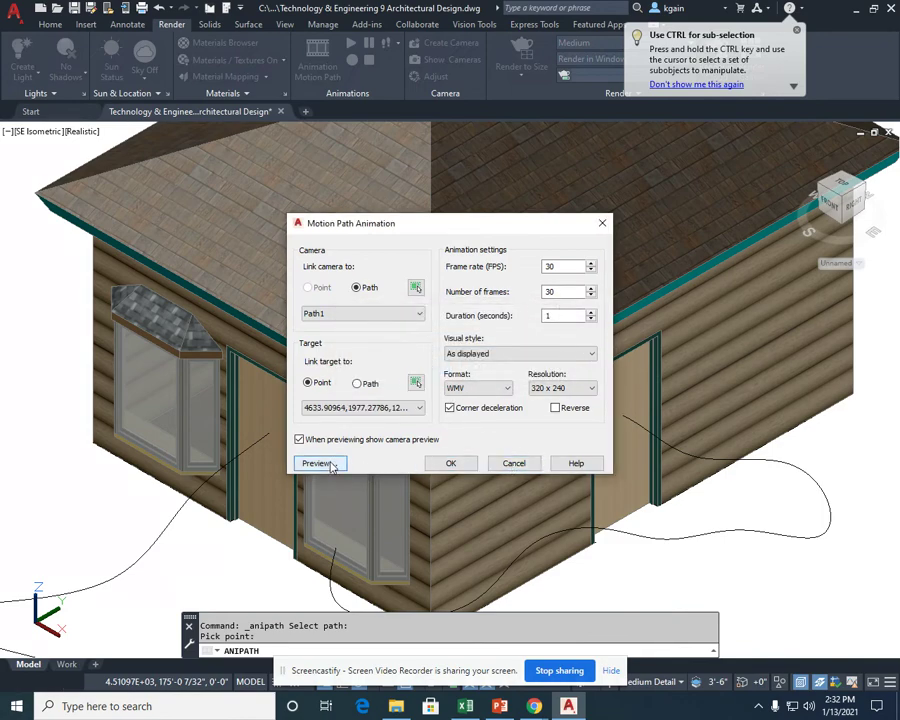
pyautogui.click(331, 465)
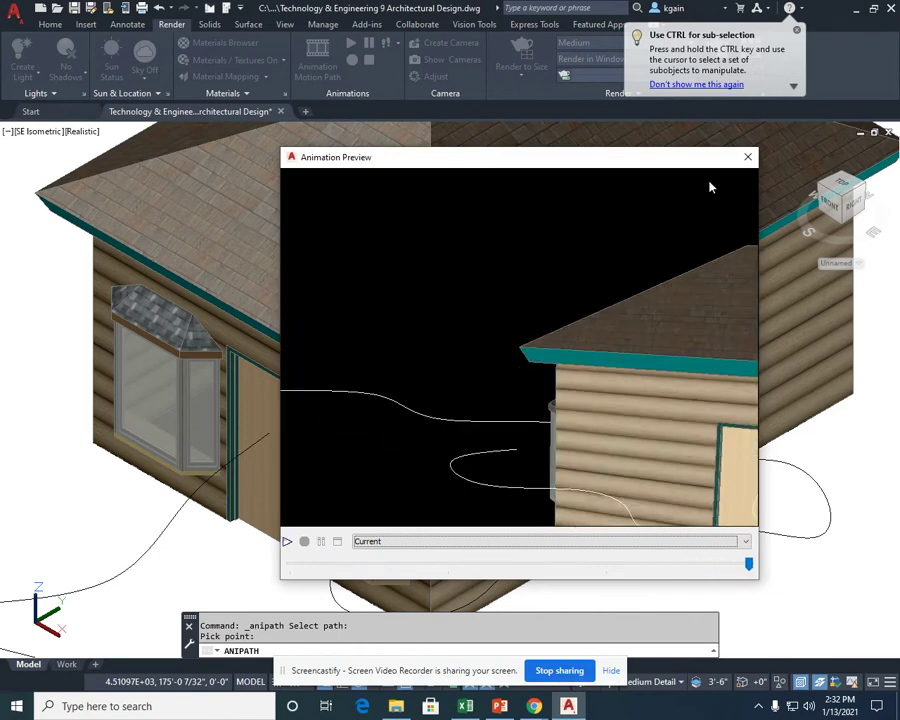
# Set the animation duration to 10 seconds (300 frames at 30 FPS) and preview it again.
pyautogui.click(748, 159)
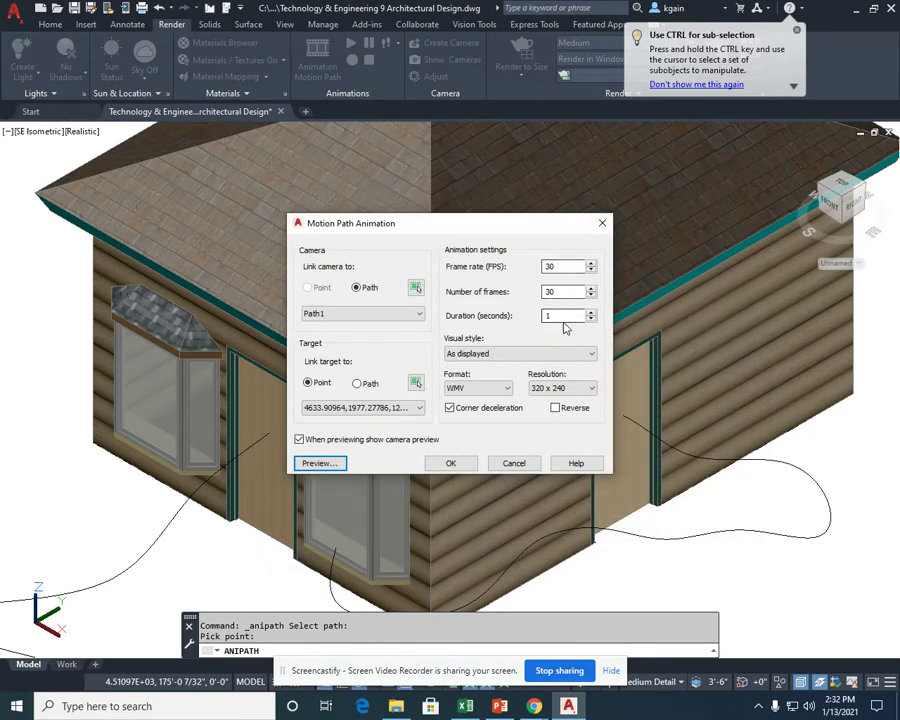
pyautogui.click(566, 315)
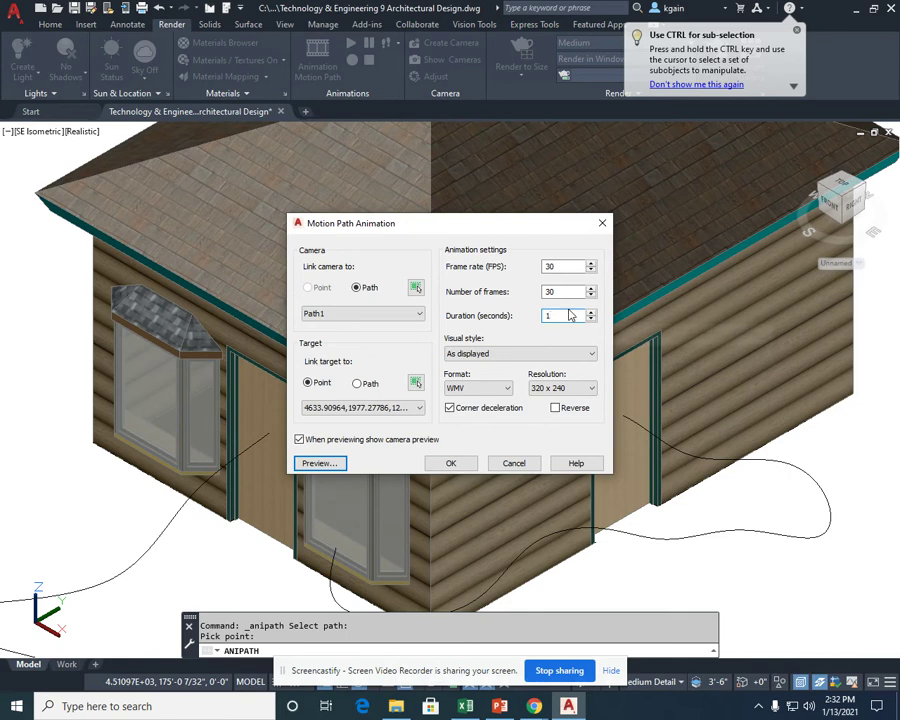
pyautogui.write('0')
pyautogui.click(320, 463)
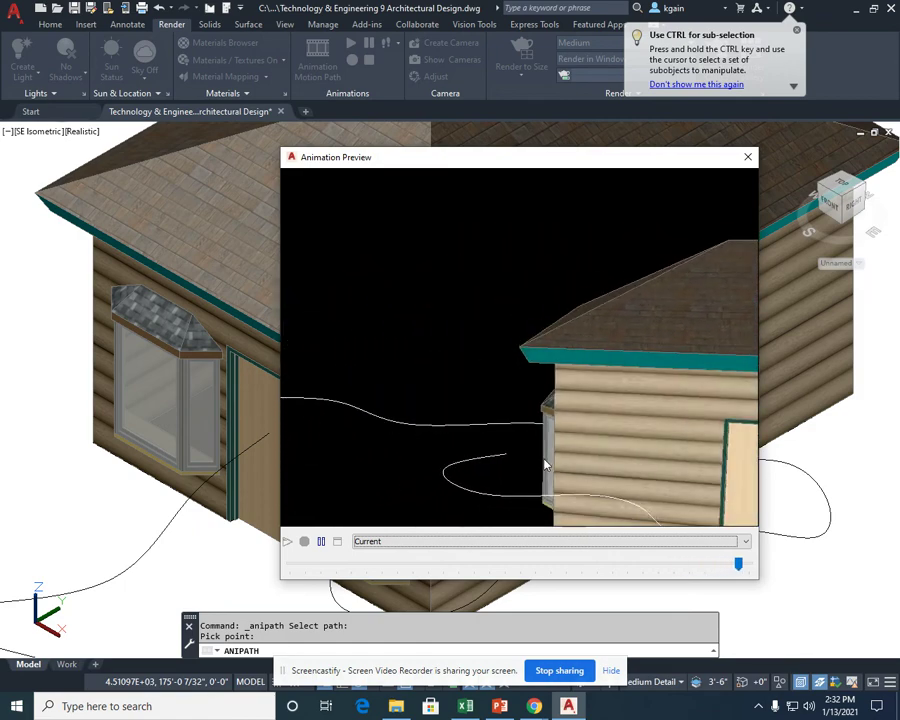
pyautogui.click(747, 157)
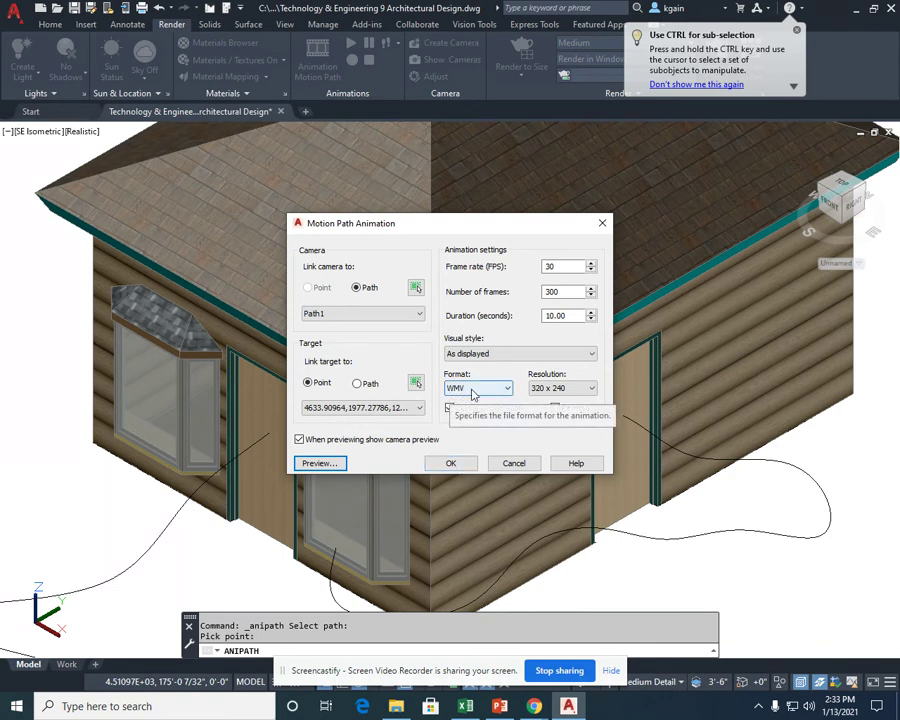
# Review the video Format list, keep WMV, and cancel the Motion Path Animation dialog.
pyautogui.click(509, 389)
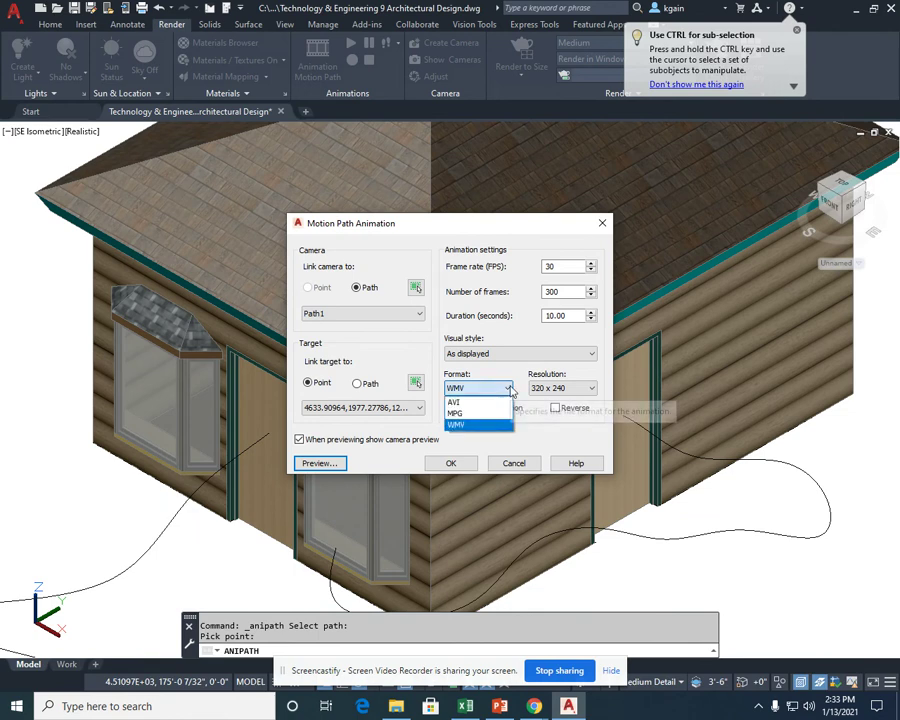
pyautogui.click(456, 424)
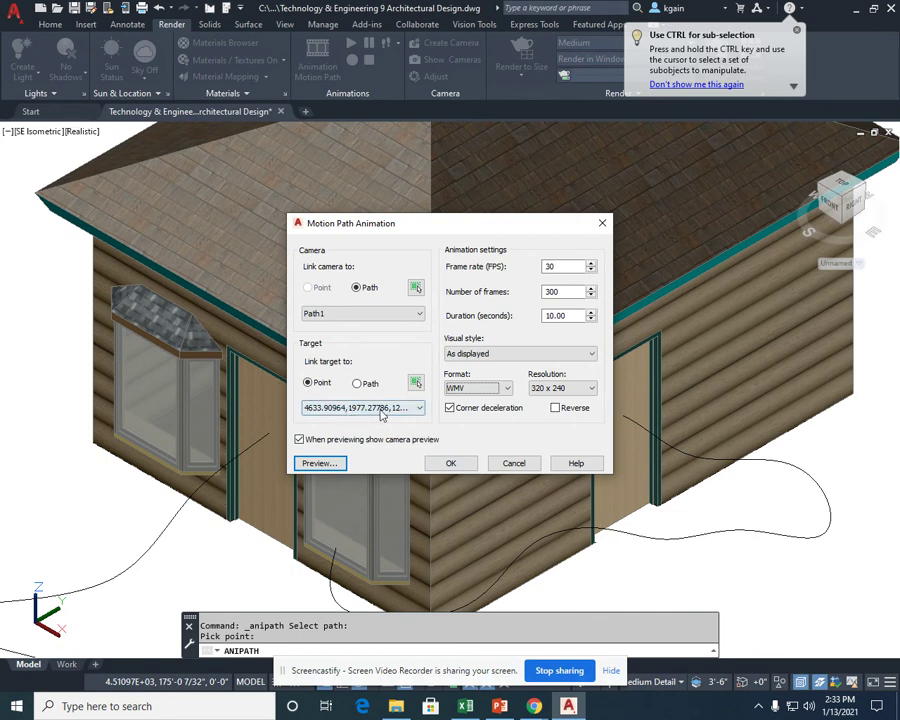
pyautogui.click(517, 465)
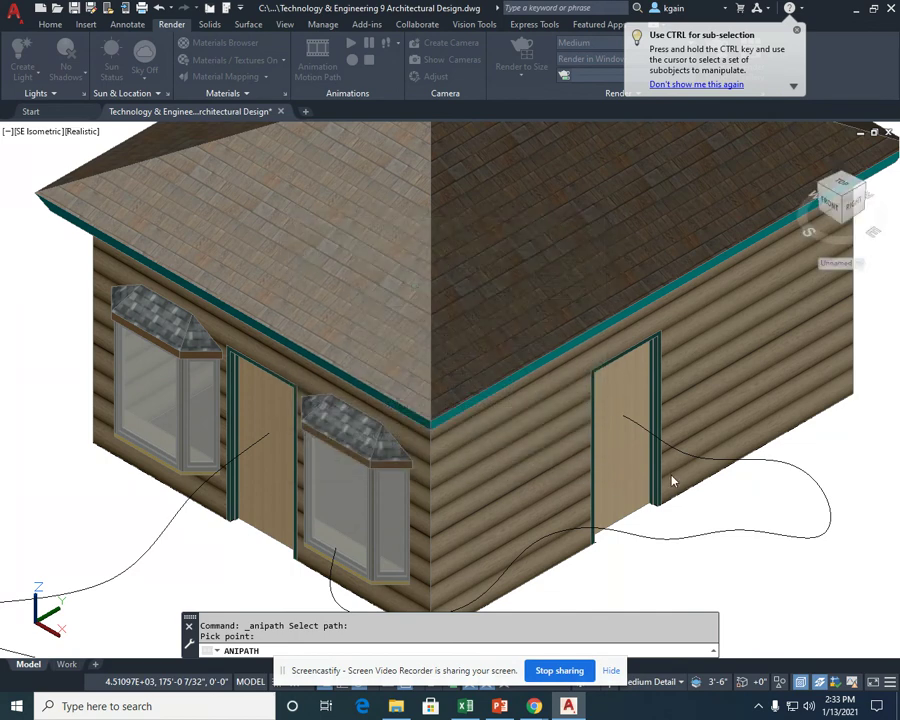